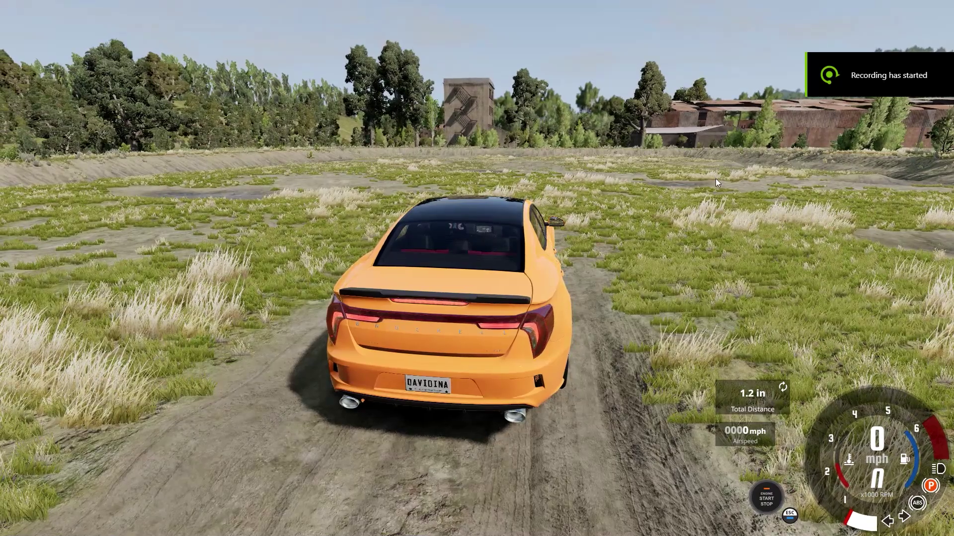
Switch to the free camera and fly over to the brick tower building beyond the arena to view it from above
{"action": "key", "text": "shift+c"}
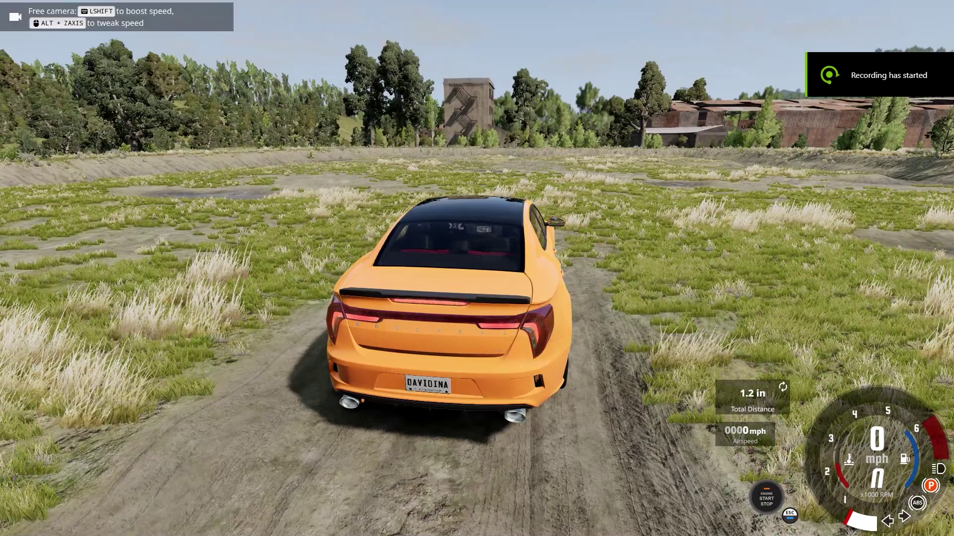
{"action": "right_click_drag", "start_coordinate": [477, 269], "coordinate": [526, 78]}
{"action": "key", "text": "w"}
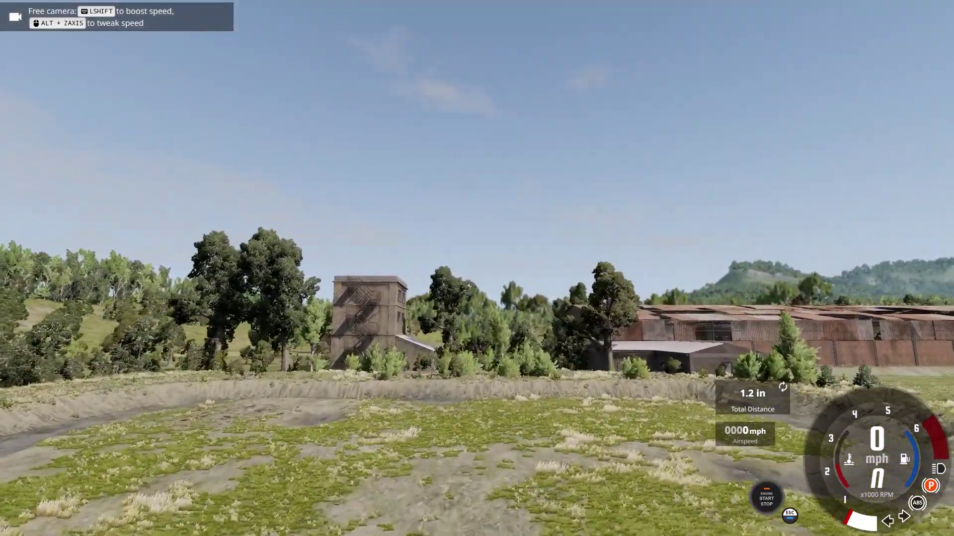
{"action": "key", "text": "w"}
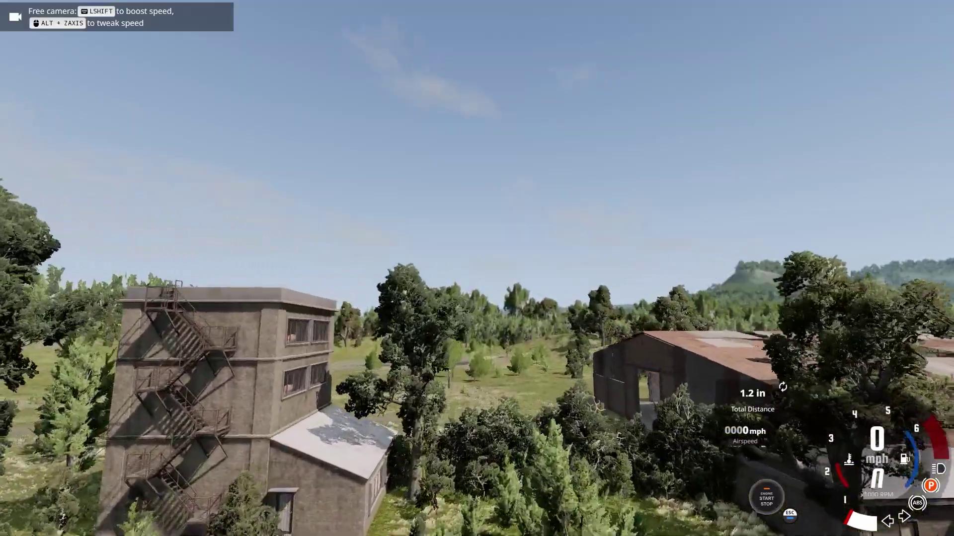
{"action": "right_click_drag", "start_coordinate": [477, 268], "coordinate": [393, 368]}
{"action": "key", "text": "s"}
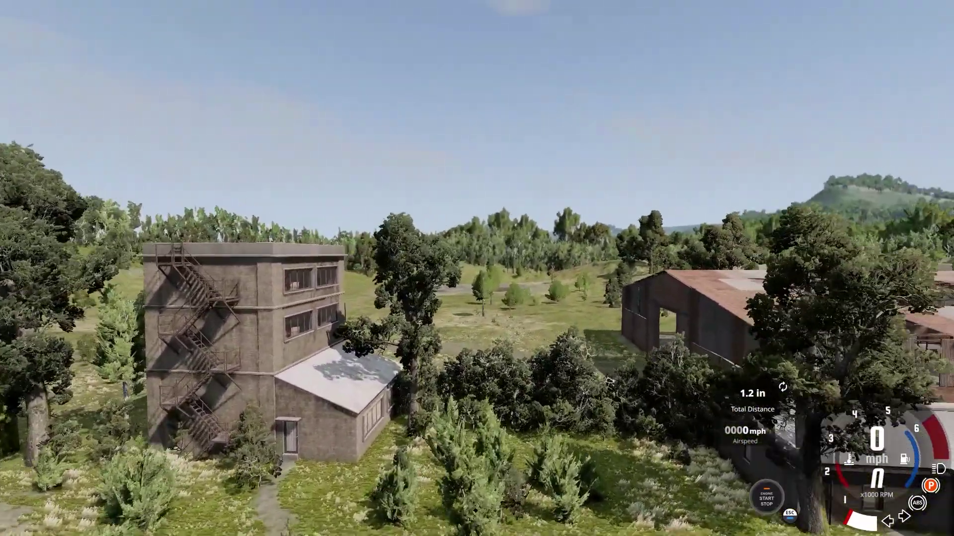
{"action": "key", "text": "w"}
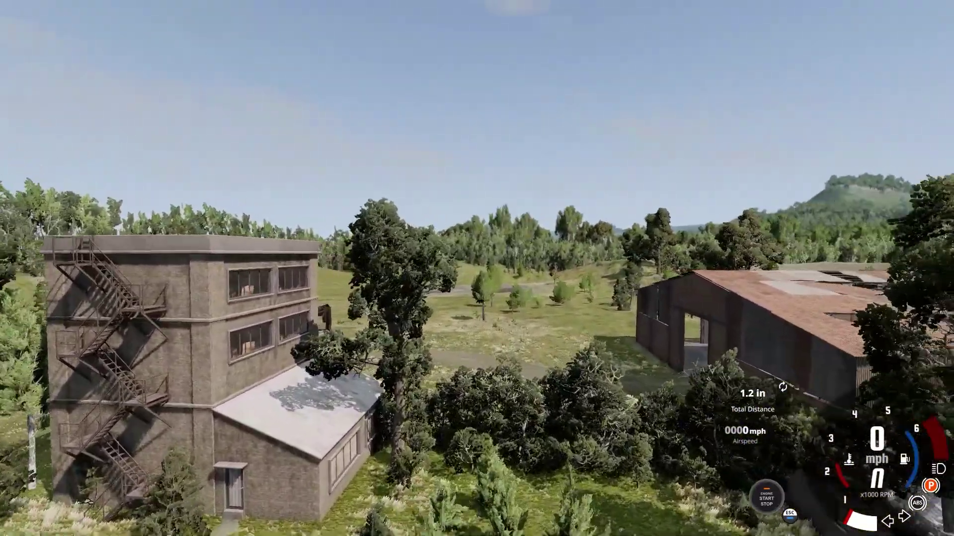
{"action": "key", "text": "s"}
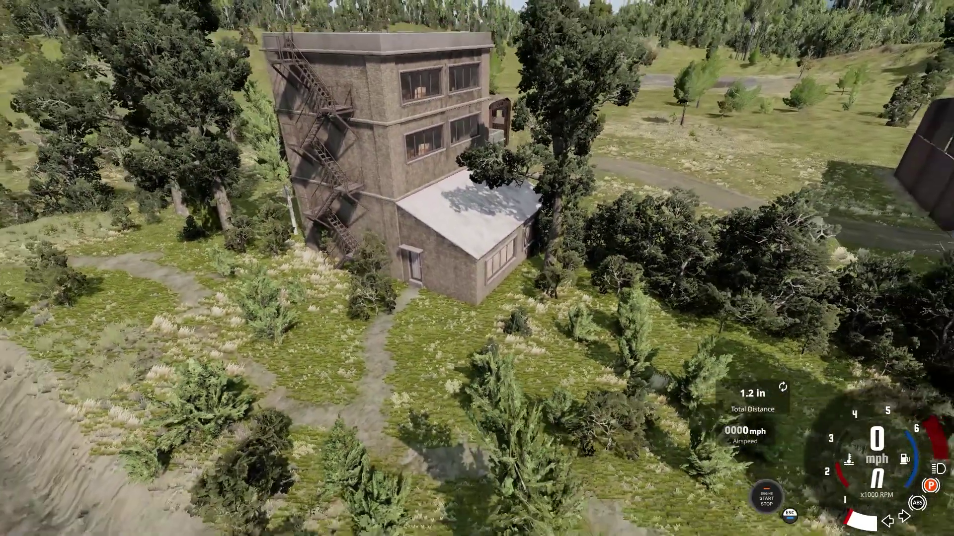
{"action": "key", "text": "d"}
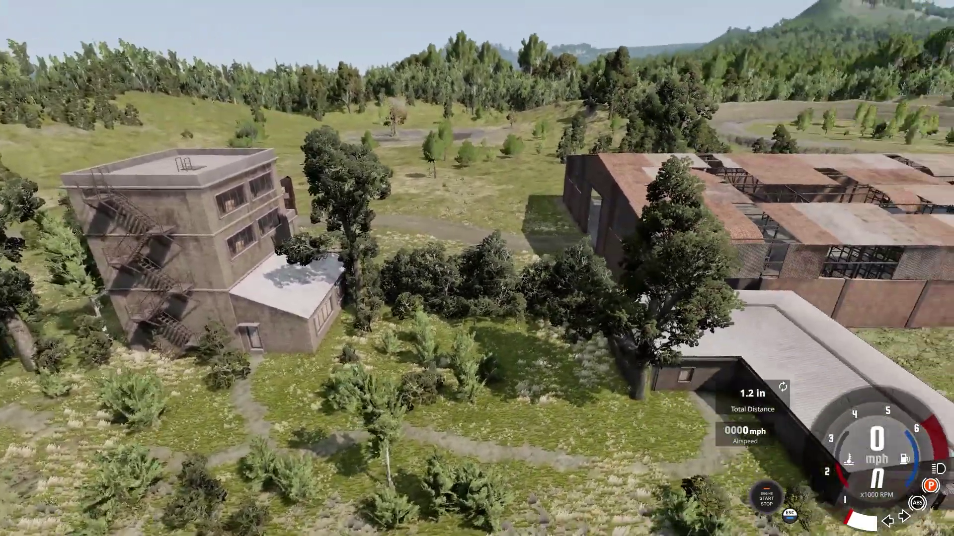
{"action": "key", "text": "s"}
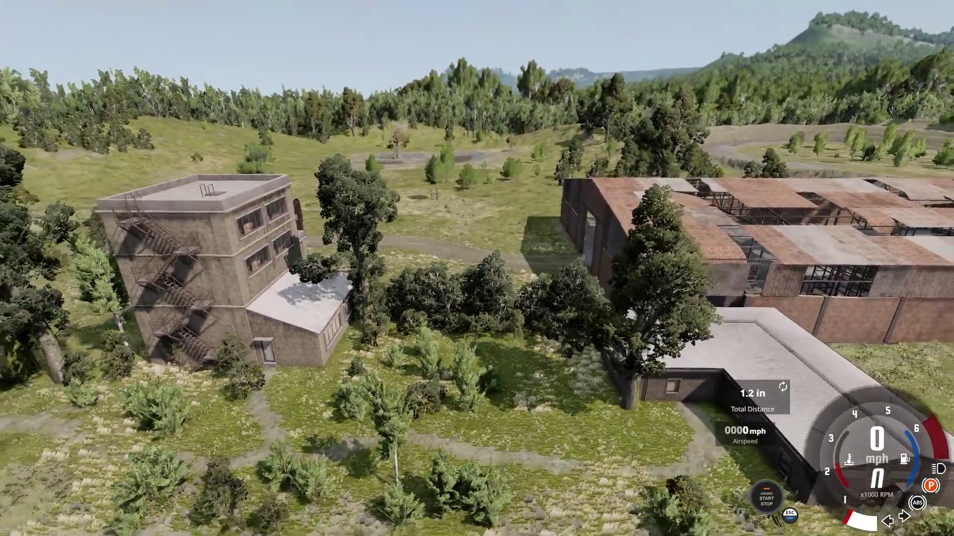
{"action": "key", "text": "w"}
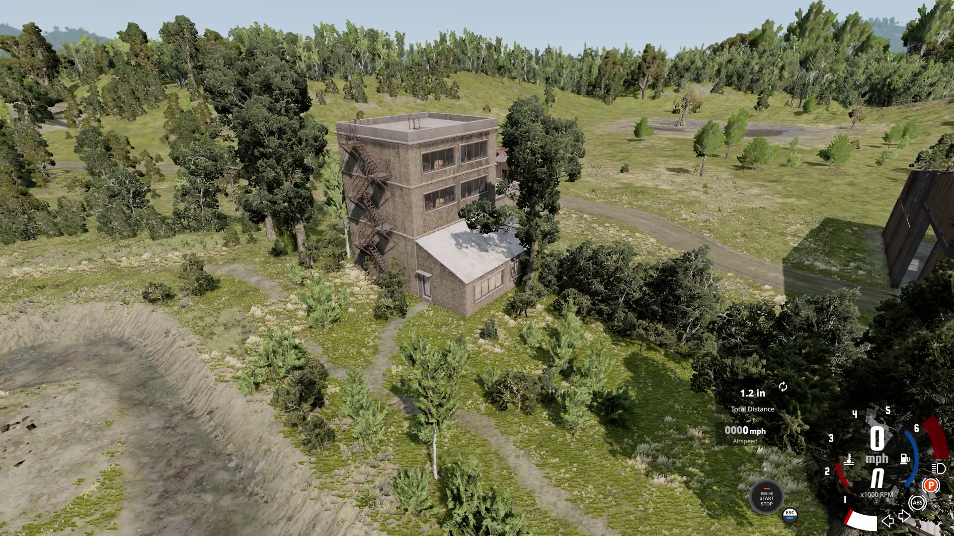
{"action": "key", "text": "a"}
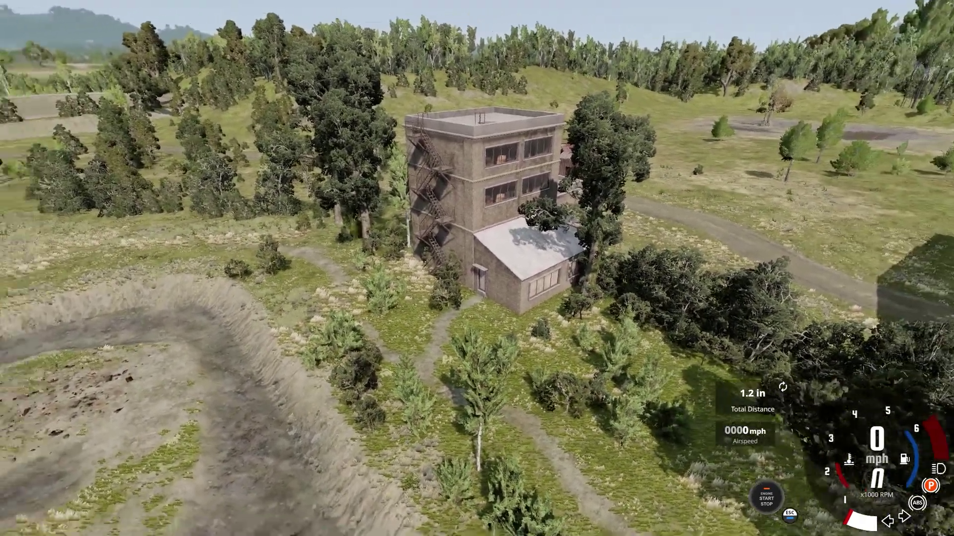
{"action": "right_click_drag", "start_coordinate": [476, 268], "coordinate": [363, 268]}
{"action": "key", "text": "d"}
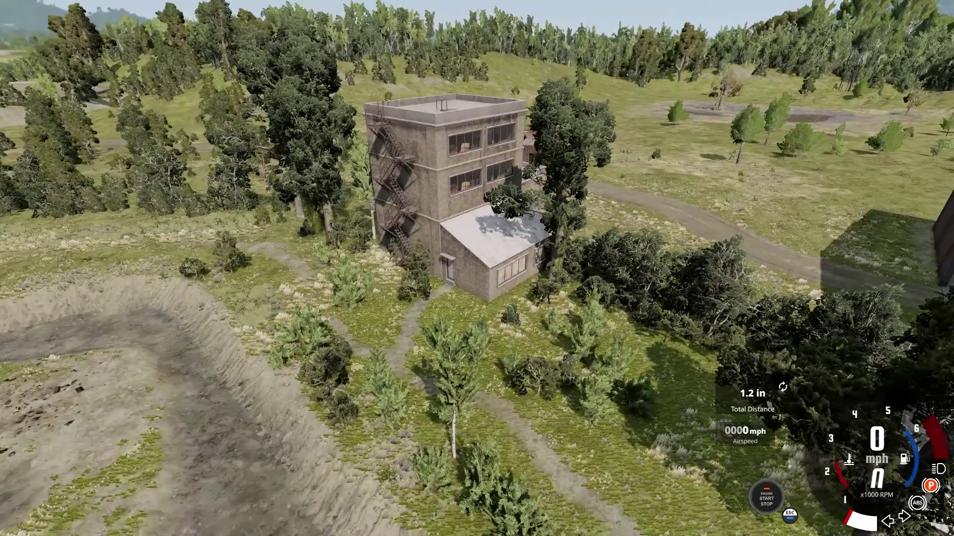
Open the world editor and raise the brick tower building (ind_bld_03.dae) to a Z position of about 80.3
{"action": "key", "text": "F11"}
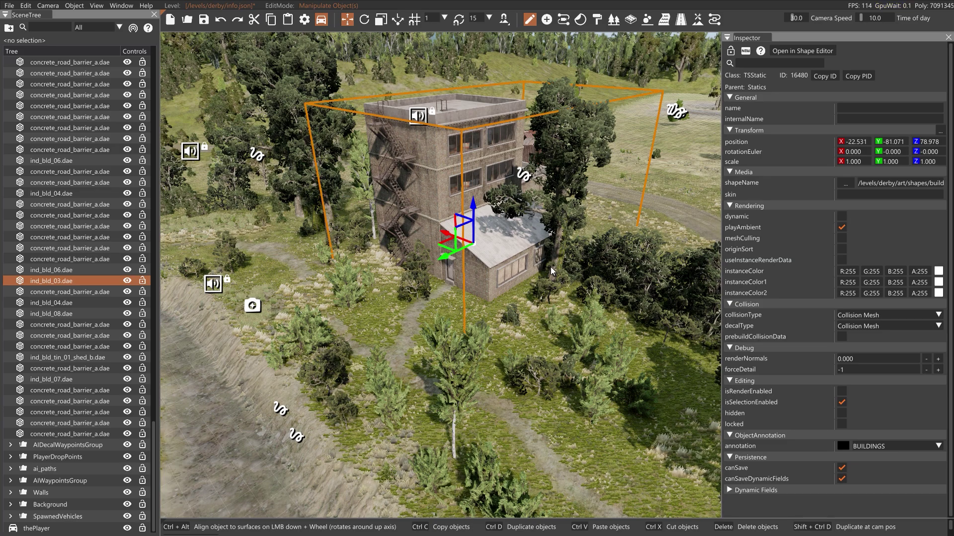
{"action": "left_click", "coordinate": [216, 427]}
{"action": "mouse_move", "coordinate": [538, 344]}
{"action": "right_mouse_down"}
{"action": "mouse_move", "coordinate": [666, 268]}
{"action": "mouse_move", "coordinate": [538, 345]}
{"action": "right_mouse_up"}
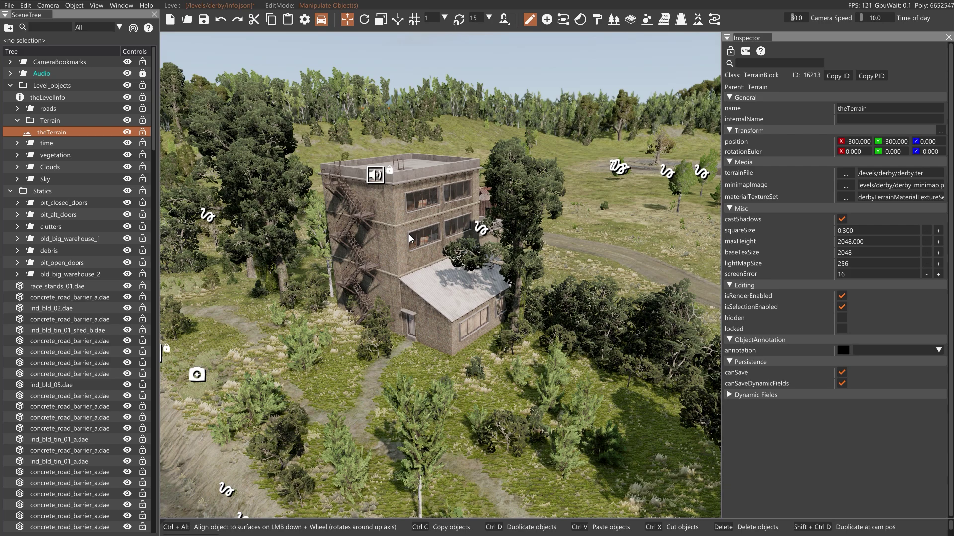
{"action": "left_click", "coordinate": [409, 234]}
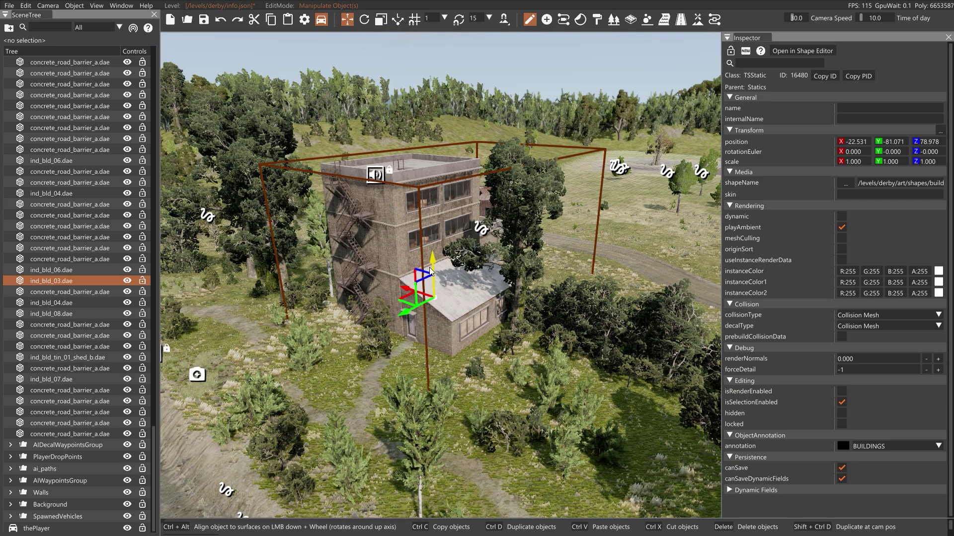
{"action": "mouse_move", "coordinate": [431, 268]}
{"action": "left_mouse_down"}
{"action": "mouse_move", "coordinate": [424, 245]}
{"action": "mouse_move", "coordinate": [427, 254]}
{"action": "left_mouse_up"}
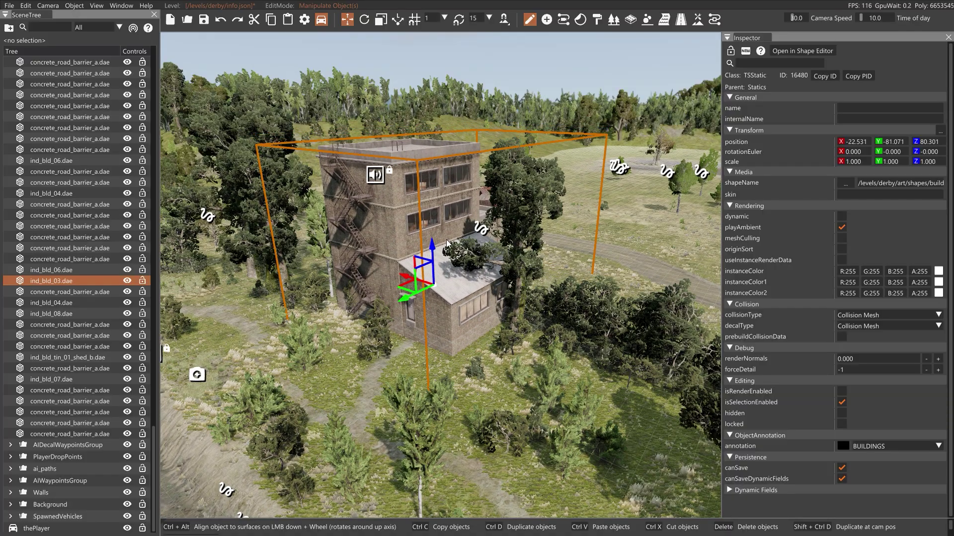
Activate the Scale tool and resize the brick tower building along its vertical and Y axes
{"action": "key", "text": "d"}
{"action": "right_click_drag", "start_coordinate": [538, 351], "coordinate": [456, 332]}
{"action": "key", "text": "w"}
{"action": "key", "text": "s"}
{"action": "key", "text": "s"}
{"action": "key", "text": "d"}
{"action": "key", "text": "a"}
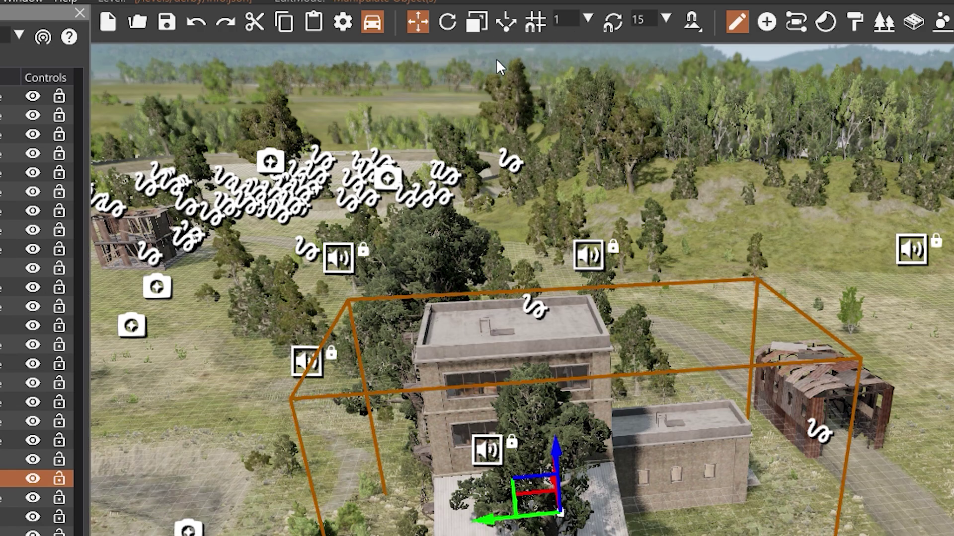
{"action": "left_click", "coordinate": [476, 28]}
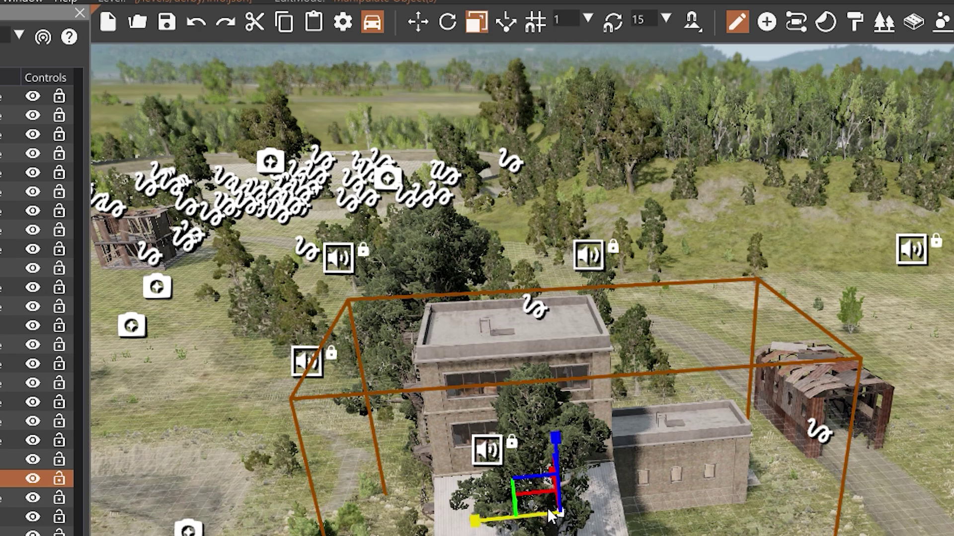
{"action": "key", "text": "a"}
{"action": "right_click_drag", "start_coordinate": [522, 290], "coordinate": [598, 303]}
{"action": "mouse_move", "coordinate": [535, 439]}
{"action": "left_mouse_down"}
{"action": "mouse_move", "coordinate": [541, 416]}
{"action": "mouse_move", "coordinate": [536, 435]}
{"action": "left_mouse_up"}
{"action": "left_click_drag", "start_coordinate": [463, 527], "coordinate": [426, 535]}
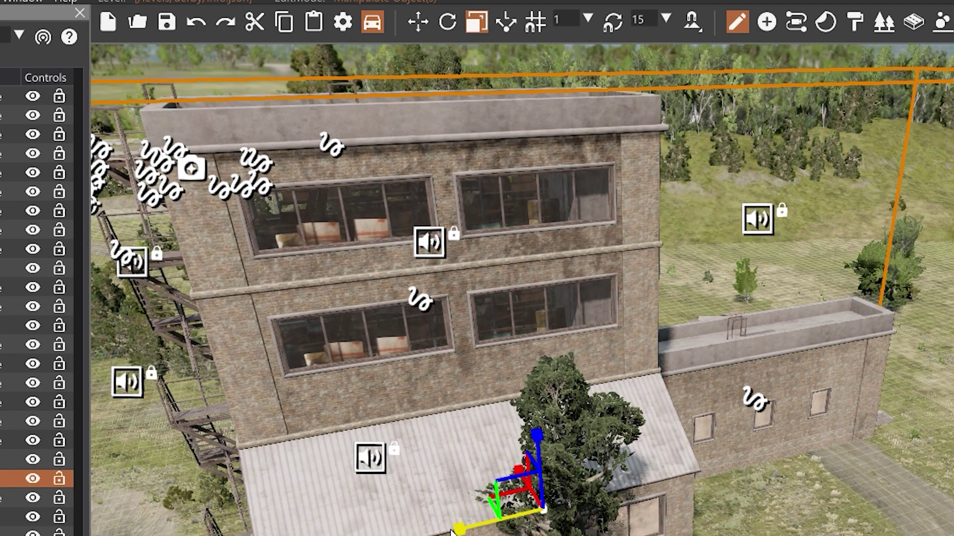
Undo the latest scale changes on the brick tower building
{"action": "key", "text": "ctrl+z"}
{"action": "key", "text": "ctrl+z"}
{"action": "key", "text": "ctrl+z"}
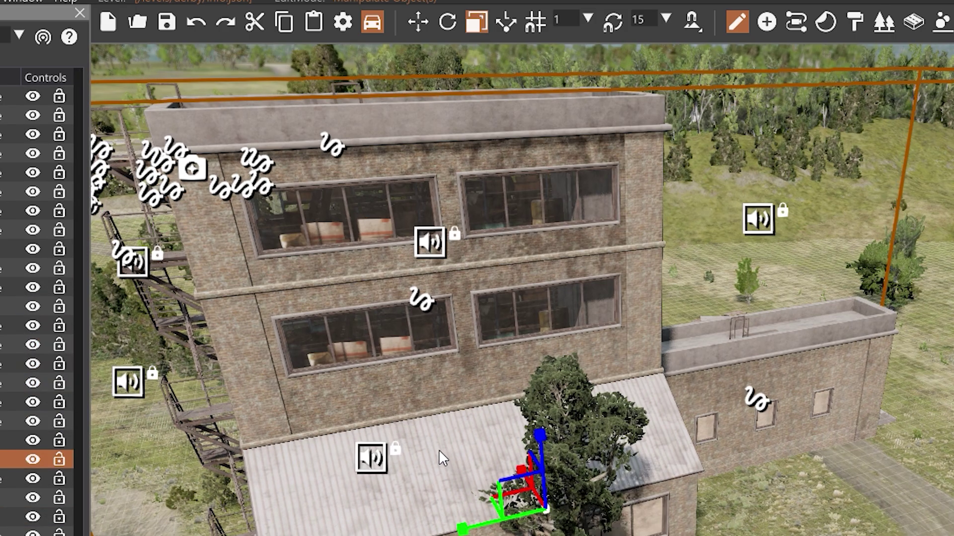
Rescale the brick tower building to about 1.609 in X, 0.875 in Y and 1.589 in Z
{"action": "key", "text": "a"}
{"action": "right_click_drag", "start_coordinate": [439, 450], "coordinate": [499, 463]}
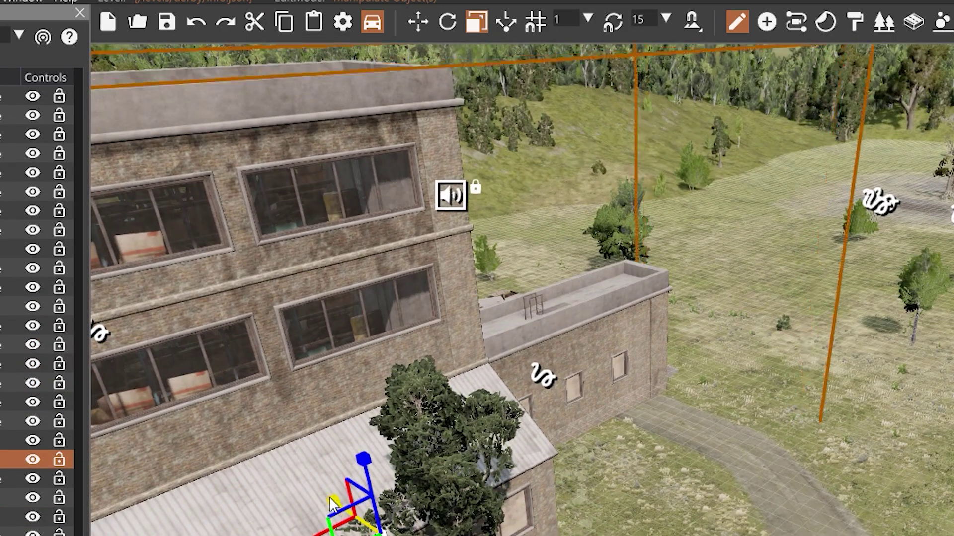
{"action": "left_click_drag", "start_coordinate": [339, 504], "coordinate": [317, 488]}
{"action": "key", "text": "d"}
{"action": "right_click_drag", "start_coordinate": [428, 521], "coordinate": [253, 524]}
{"action": "key", "text": "w"}
{"action": "key", "text": "s"}
{"action": "right_click_drag", "start_coordinate": [721, 484], "coordinate": [669, 462]}
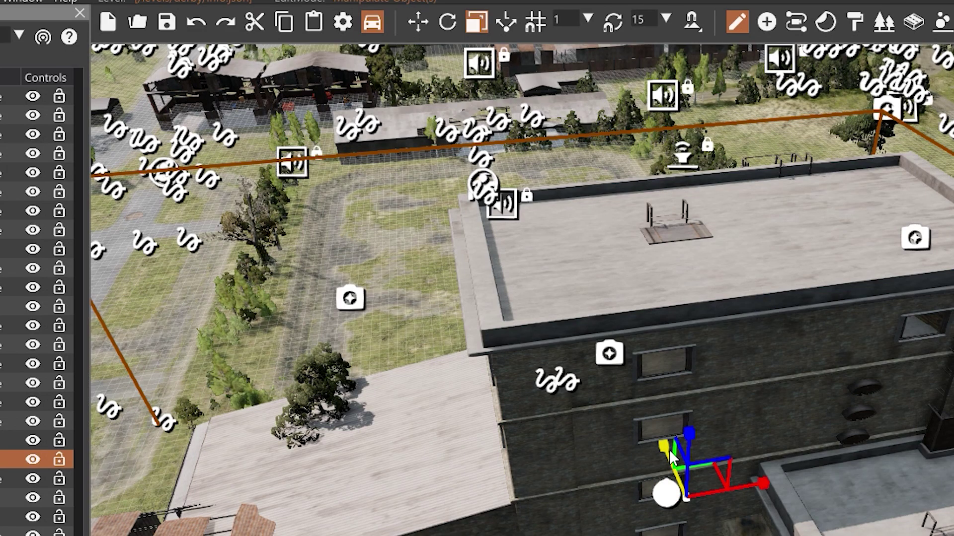
{"action": "left_click_drag", "start_coordinate": [664, 443], "coordinate": [666, 447]}
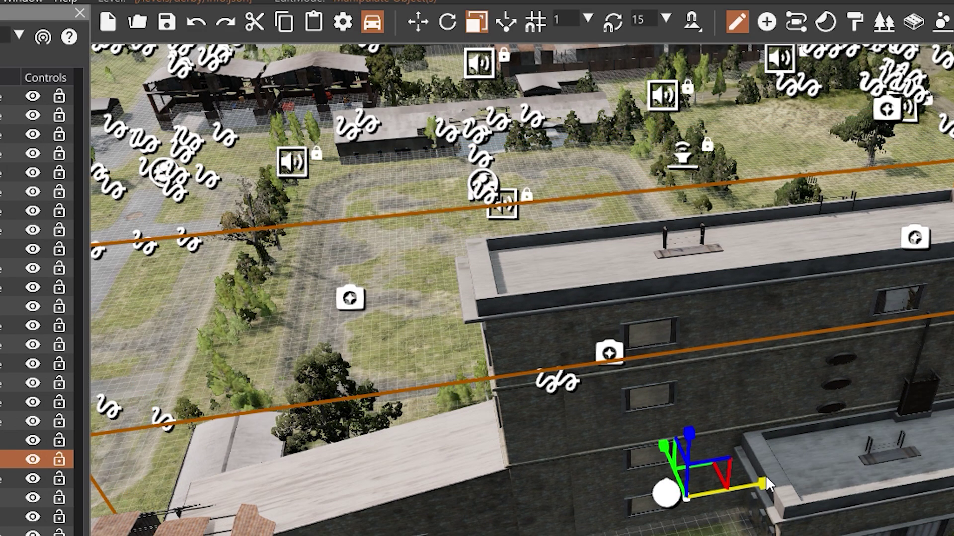
{"action": "left_click_drag", "start_coordinate": [760, 482], "coordinate": [742, 485]}
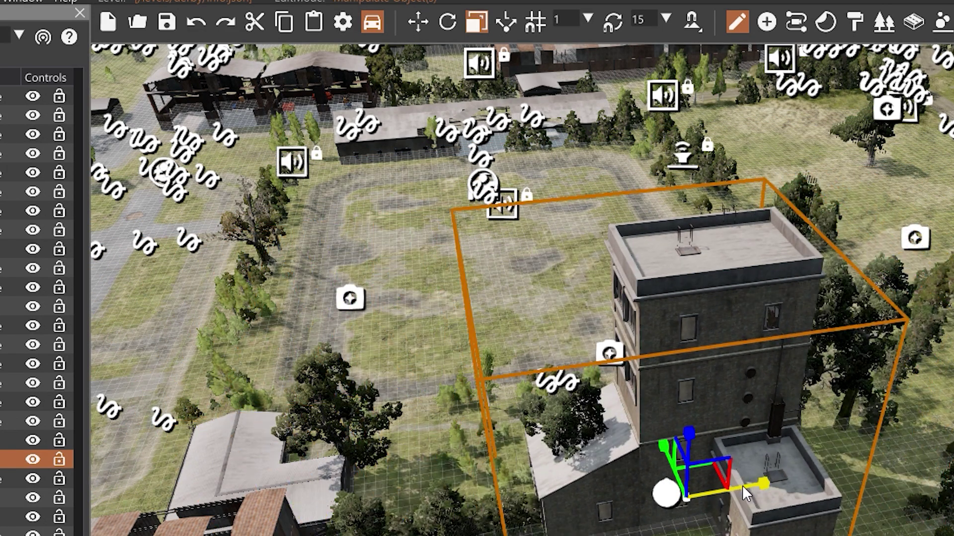
{"action": "left_click_drag", "start_coordinate": [691, 444], "coordinate": [696, 442]}
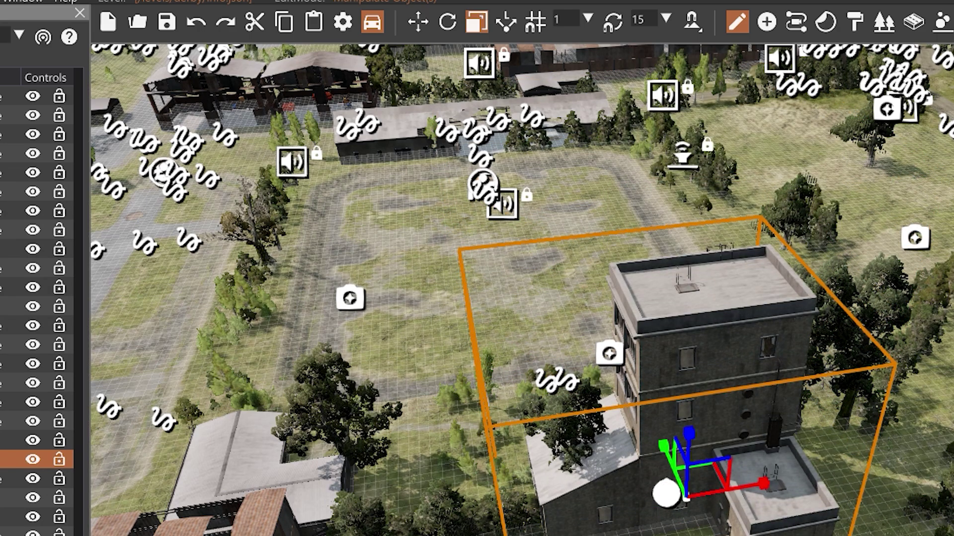
Select the spawn_mudarena spawn sphere at the orange car and scale it to about 1.4 along Y
{"action": "right_click_drag", "start_coordinate": [547, 318], "coordinate": [601, 348]}
{"action": "key", "text": "w"}
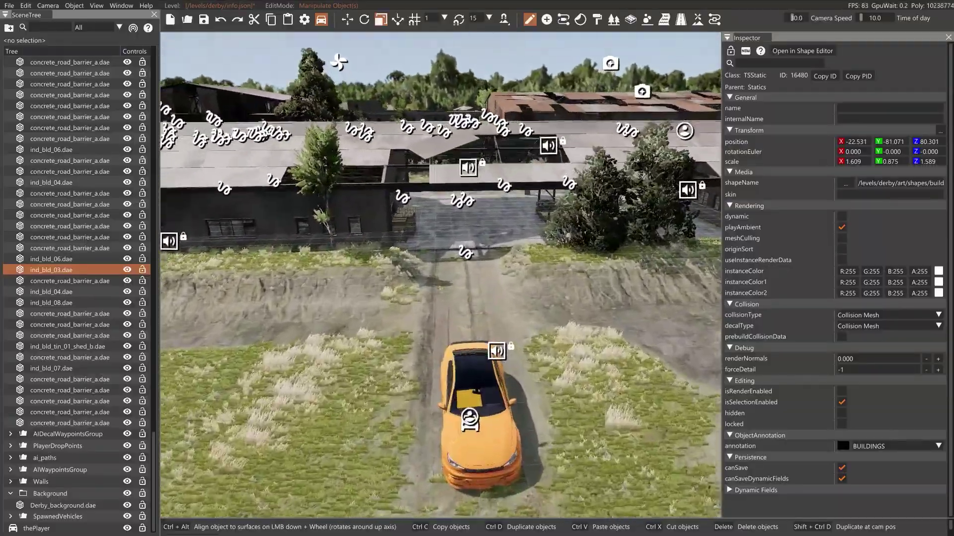
{"action": "key", "text": "a"}
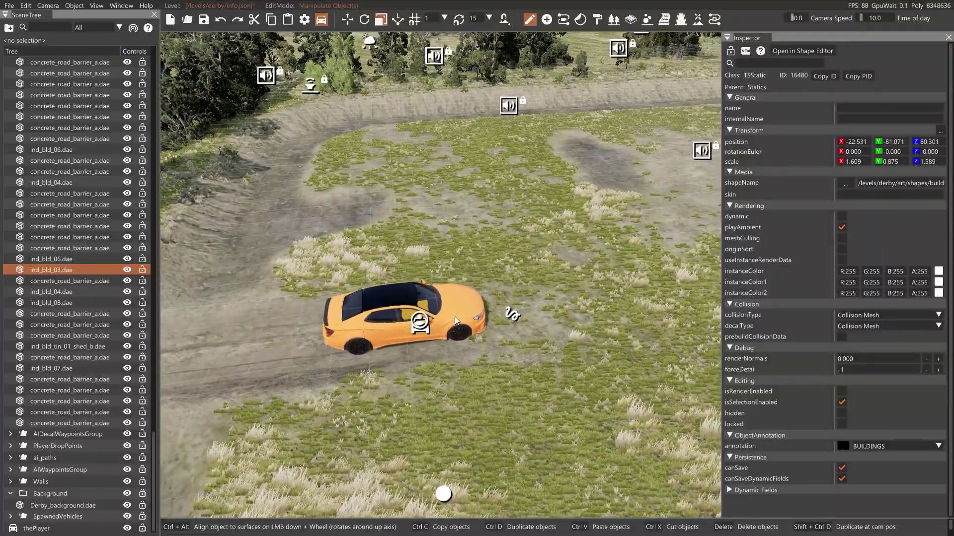
{"action": "left_click", "coordinate": [459, 308]}
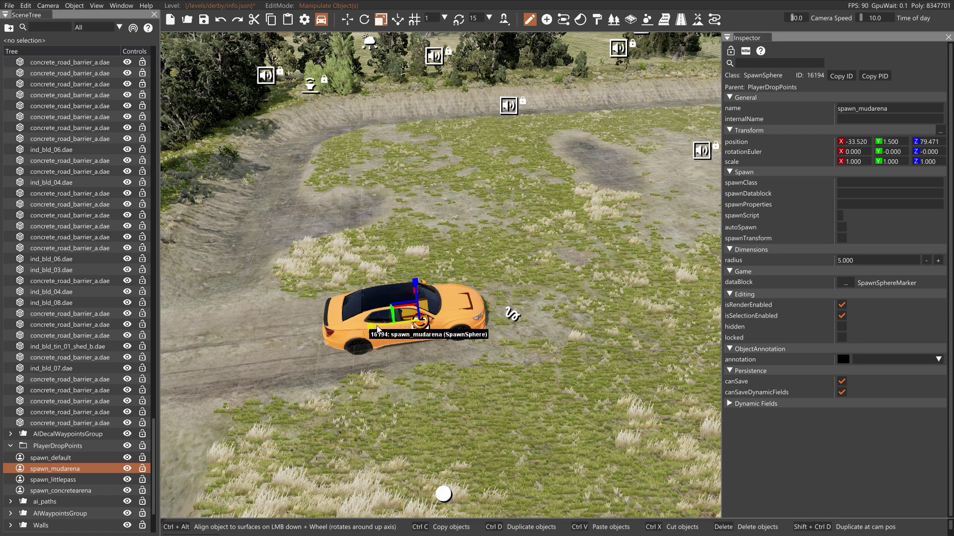
{"action": "mouse_move", "coordinate": [331, 329]}
{"action": "left_mouse_down"}
{"action": "mouse_move", "coordinate": [297, 330]}
{"action": "mouse_move", "coordinate": [351, 330]}
{"action": "left_mouse_up"}
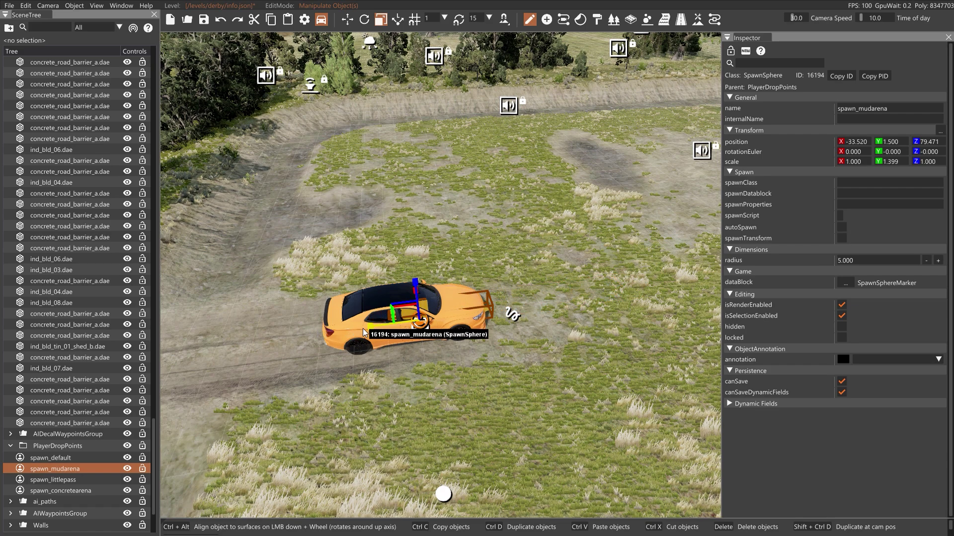
Select the orange car (thePlayer) and try to scale it along its vertical axis
{"action": "left_click", "coordinate": [348, 320]}
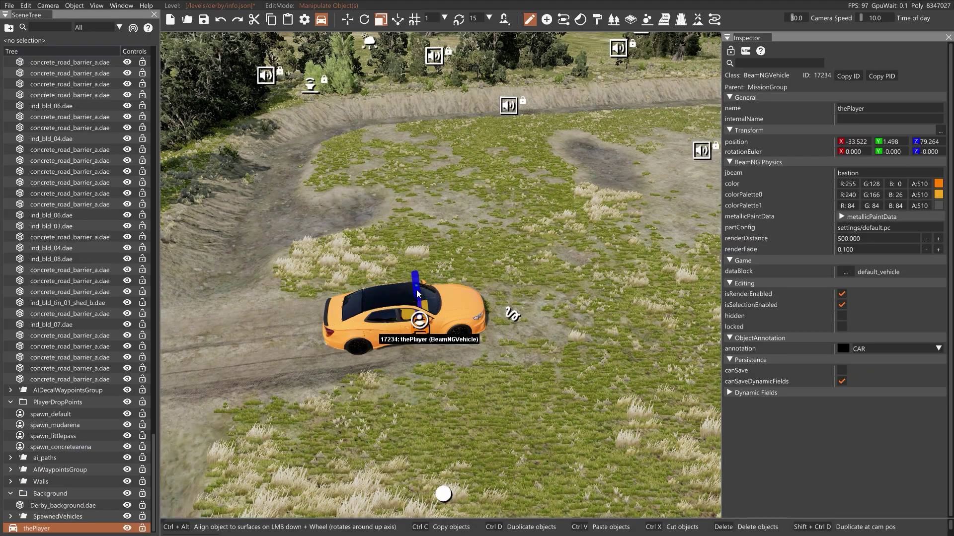
{"action": "key", "text": "d"}
{"action": "right_click_drag", "start_coordinate": [348, 320], "coordinate": [365, 261]}
{"action": "key", "text": "a"}
{"action": "key", "text": "w"}
{"action": "key", "text": "s"}
{"action": "key", "text": "a"}
{"action": "key", "text": "s"}
{"action": "right_click_drag", "start_coordinate": [429, 343], "coordinate": [411, 339]}
{"action": "left_click_drag", "start_coordinate": [443, 293], "coordinate": [448, 298]}
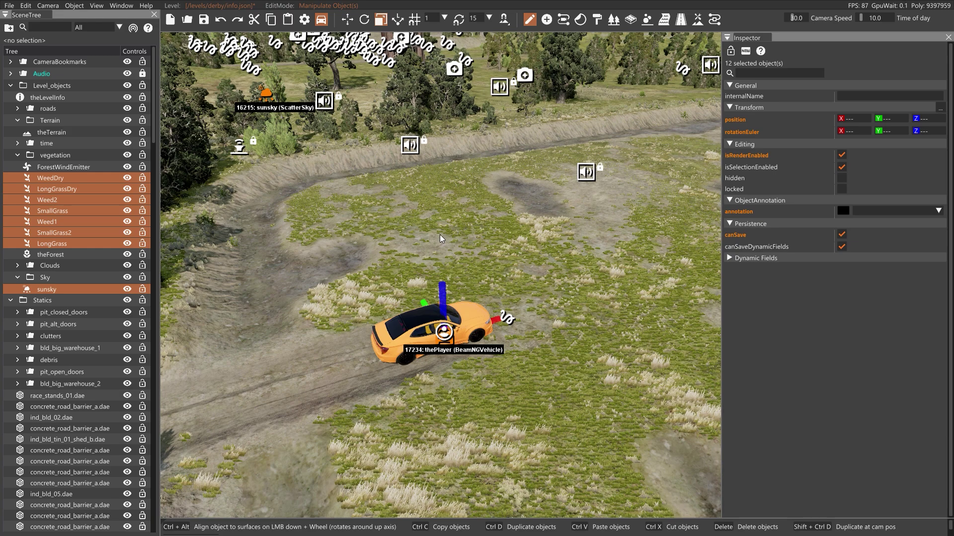
{"action": "left_click", "coordinate": [410, 348]}
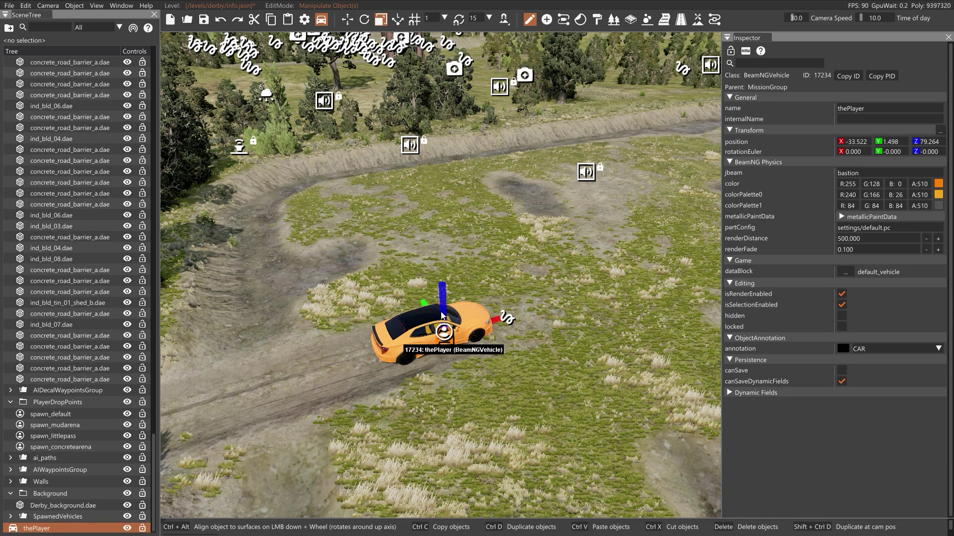
{"action": "key", "text": "a"}
{"action": "right_click_drag", "start_coordinate": [433, 329], "coordinate": [526, 348]}
{"action": "right_click_drag", "start_coordinate": [472, 333], "coordinate": [471, 327]}
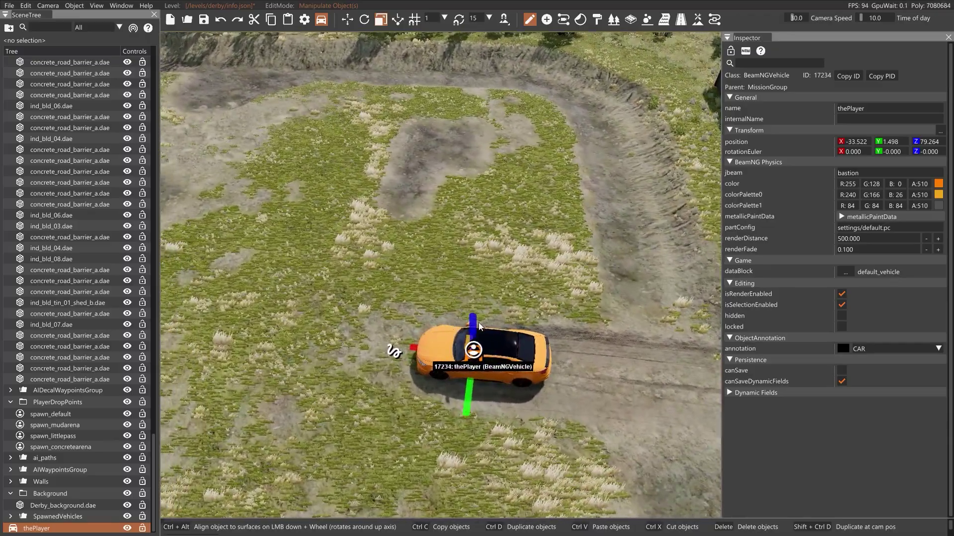
Select the patchwork roof sheet of bld_big_warehouse_1 and scale it to about 0.533 in X and 1.08 in Y
{"action": "right_click_drag", "start_coordinate": [493, 271], "coordinate": [464, 287]}
{"action": "key", "text": "w"}
{"action": "key", "text": "s"}
{"action": "key", "text": "s"}
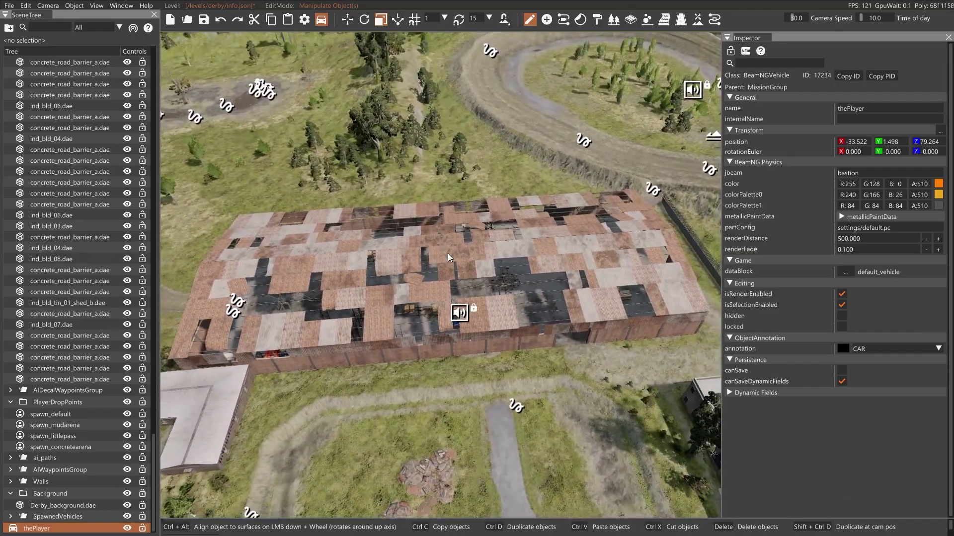
{"action": "left_click", "coordinate": [420, 293]}
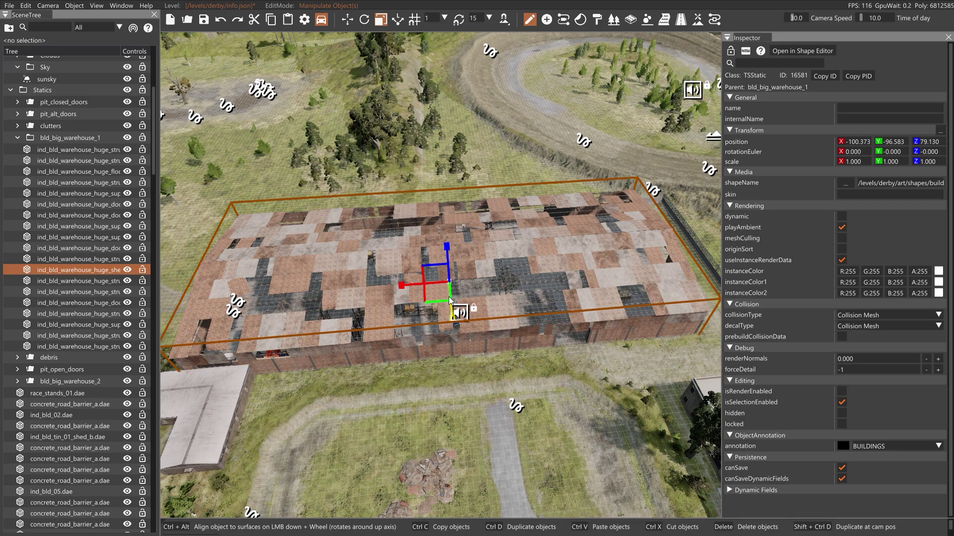
{"action": "left_click_drag", "start_coordinate": [452, 310], "coordinate": [406, 288]}
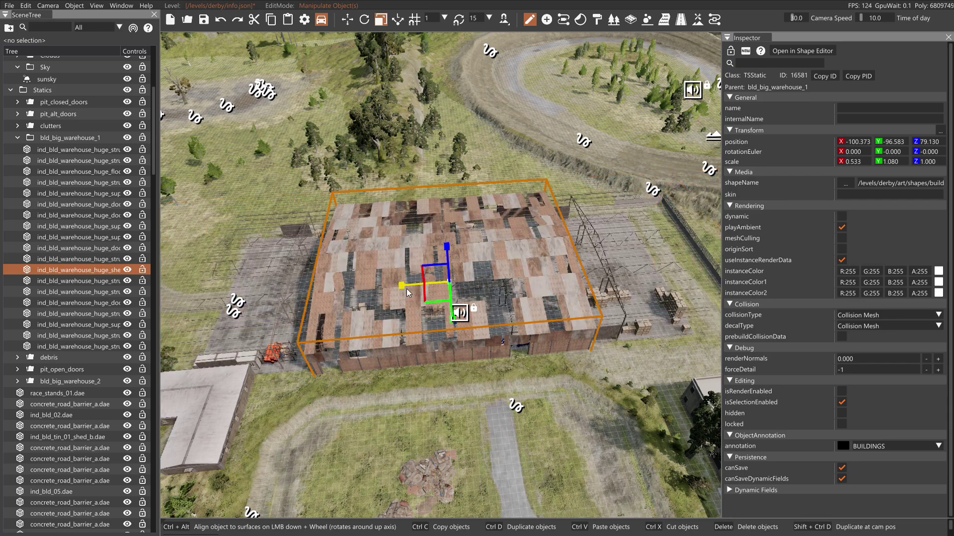
Scale the selected warehouse roof sheet to about 2.212 in Z
{"action": "left_click_drag", "start_coordinate": [447, 251], "coordinate": [447, 247]}
{"action": "right_click_drag", "start_coordinate": [446, 248], "coordinate": [489, 152]}
Select the brick tower building with the fire escape and scale it to about 6.443 in Z
{"action": "key", "text": "w"}
{"action": "key", "text": "w"}
{"action": "key", "text": "s"}
{"action": "key", "text": "a"}
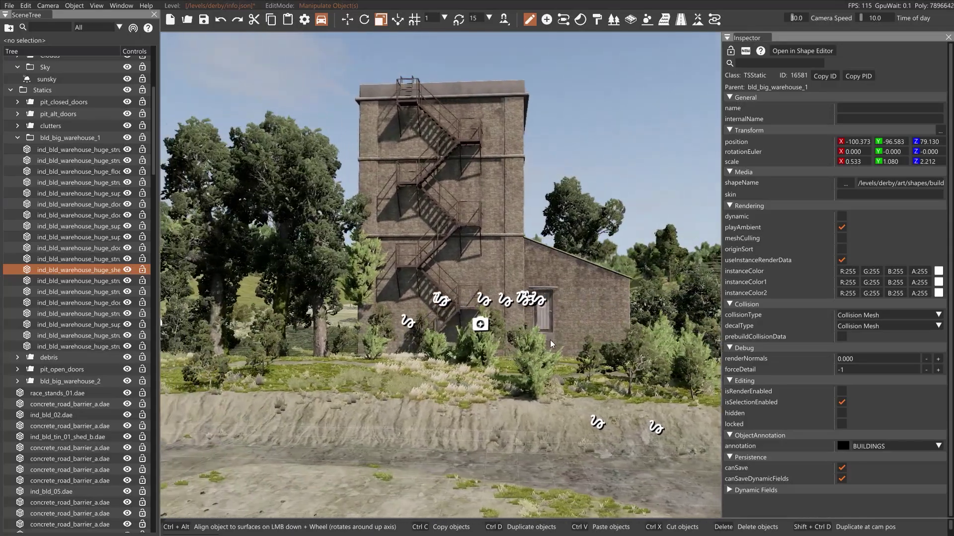
{"action": "left_click", "coordinate": [469, 264]}
{"action": "left_click_drag", "start_coordinate": [470, 287], "coordinate": [472, 252]}
Lower the stretched brick tower into the ground to a Z position of about 75.465
{"action": "right_click_drag", "start_coordinate": [553, 269], "coordinate": [592, 200]}
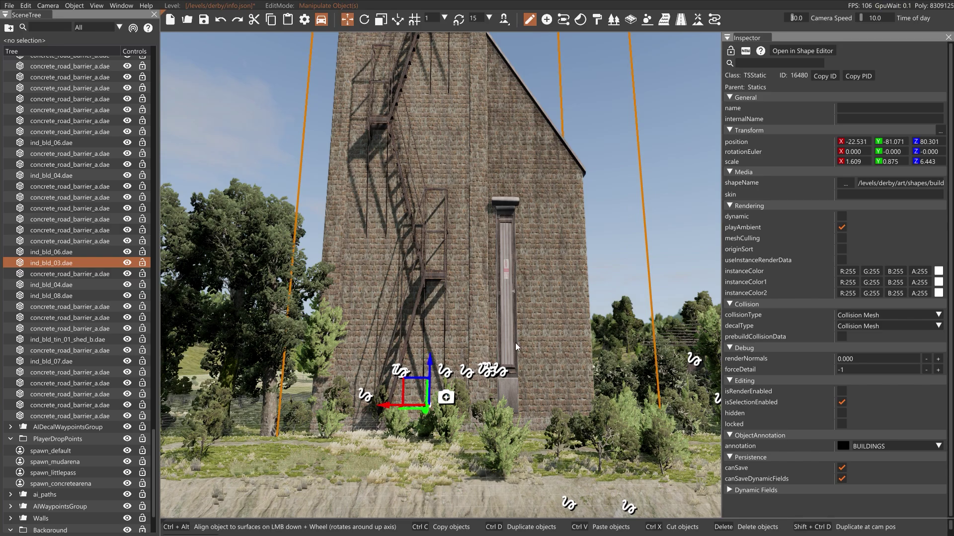
{"action": "left_click_drag", "start_coordinate": [431, 367], "coordinate": [425, 420]}
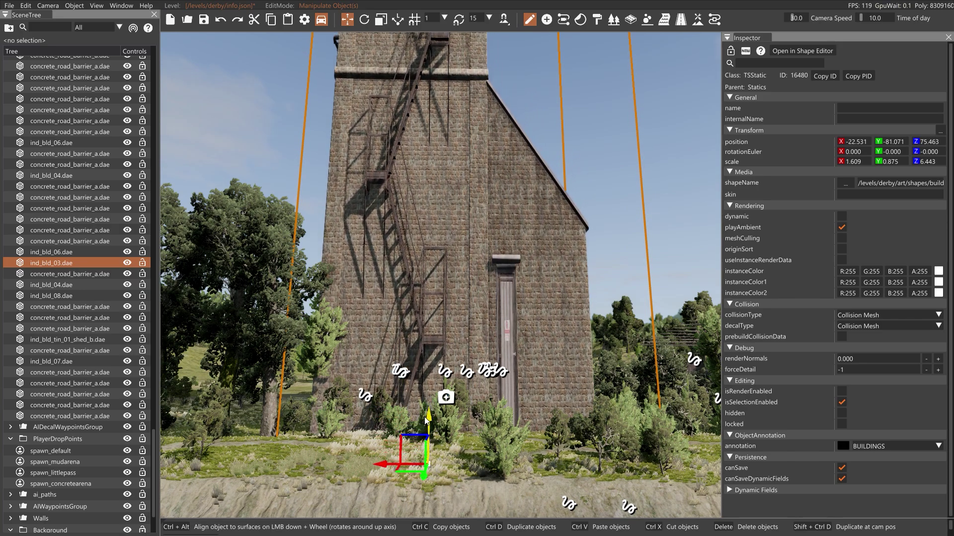
{"action": "right_click_drag", "start_coordinate": [556, 400], "coordinate": [524, 395]}
{"action": "key", "text": "d"}
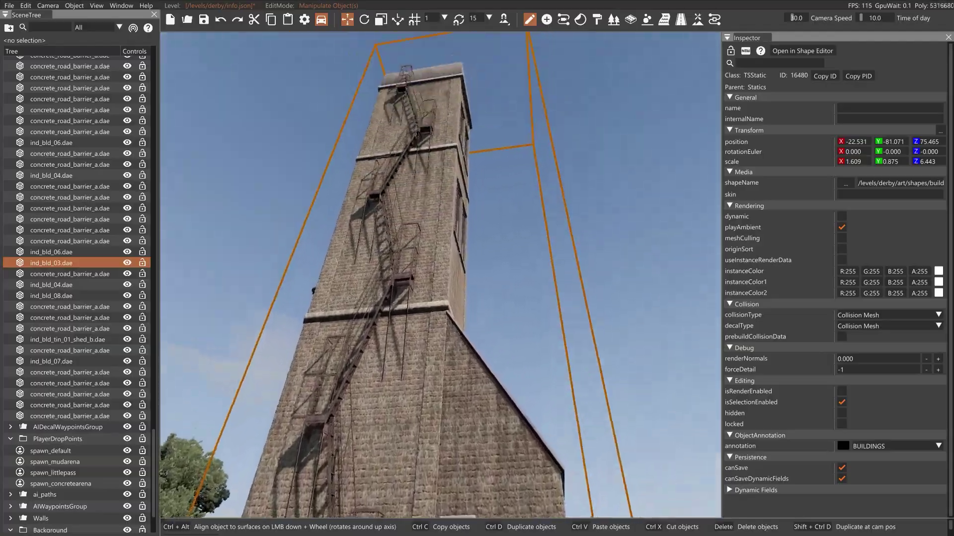
Select the outer ind_pipes_big_stack of red pipes behind the concrete barriers and scale it to about 2.758 in Y
{"action": "right_click_drag", "start_coordinate": [306, 198], "coordinate": [44, 354]}
{"action": "key", "text": "s"}
{"action": "key", "text": "d"}
{"action": "key", "text": "w"}
{"action": "key", "text": "w"}
{"action": "key", "text": "w"}
{"action": "key", "text": "s"}
{"action": "key", "text": "w"}
{"action": "right_click_drag", "start_coordinate": [489, 345], "coordinate": [454, 355]}
{"action": "left_click", "coordinate": [440, 247]}
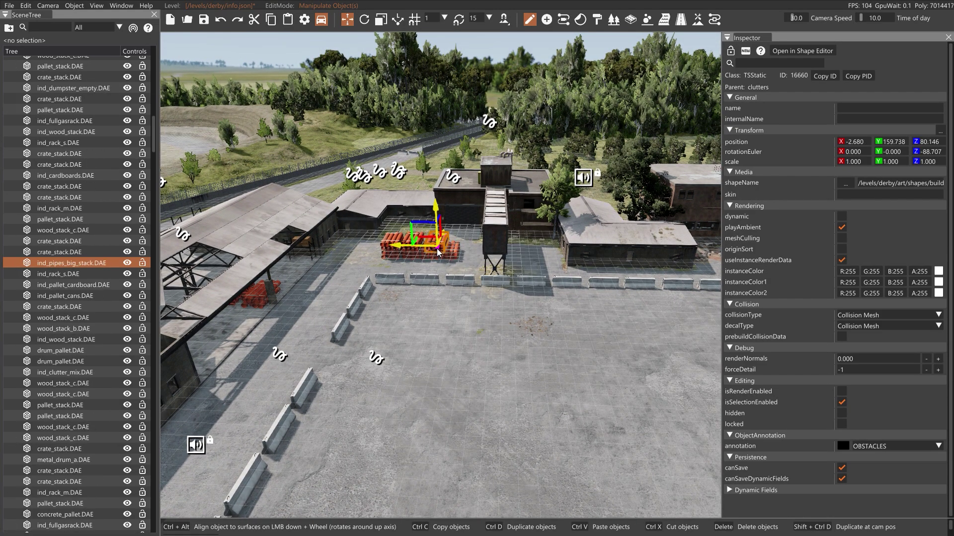
{"action": "left_click", "coordinate": [378, 19]}
{"action": "left_click", "coordinate": [388, 245]}
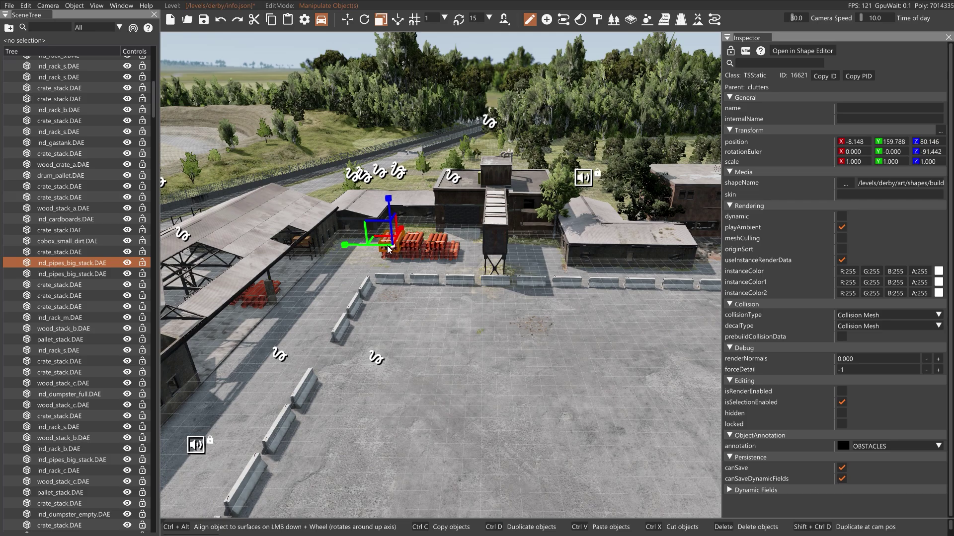
{"action": "left_click", "coordinate": [342, 247]}
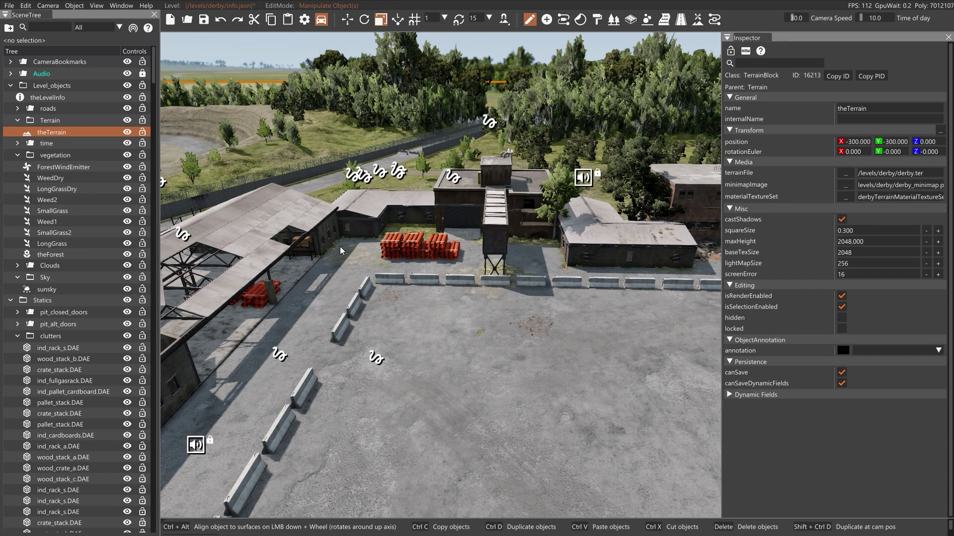
{"action": "left_click", "coordinate": [382, 248]}
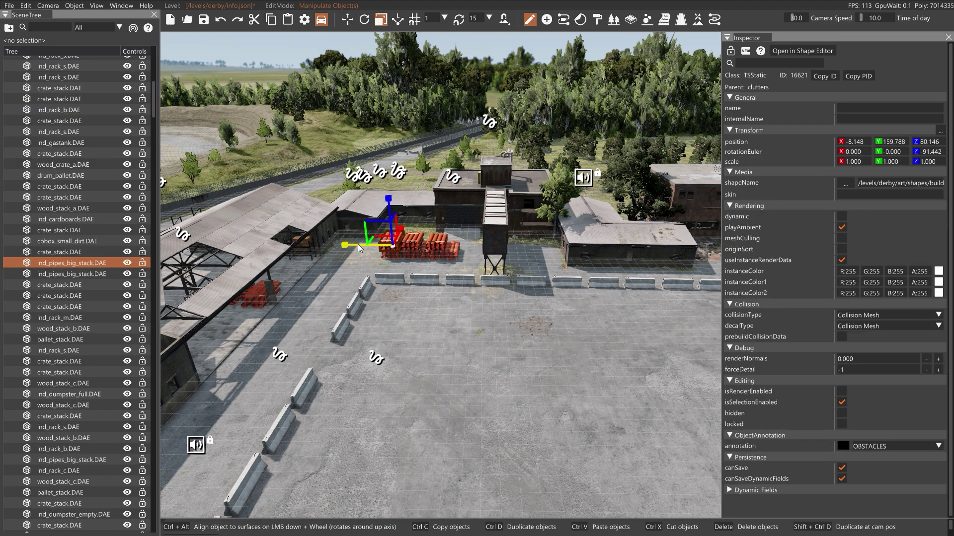
{"action": "left_click_drag", "start_coordinate": [347, 246], "coordinate": [338, 248]}
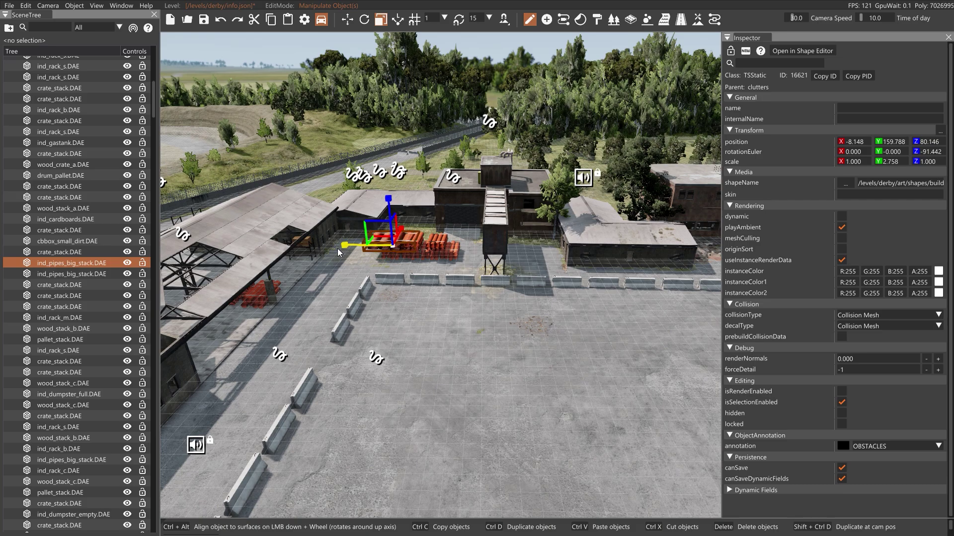
Move the scaled pipe stack out onto the open concrete yard, to about X 4.281 and Y 136.947
{"action": "left_click", "coordinate": [347, 19]}
{"action": "left_click_drag", "start_coordinate": [380, 242], "coordinate": [424, 304]}
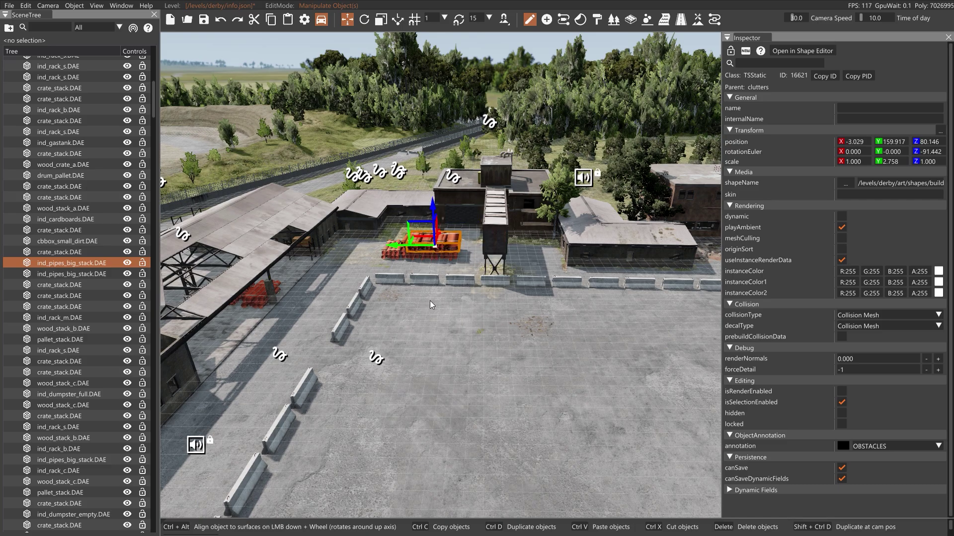
{"action": "left_click_drag", "start_coordinate": [437, 233], "coordinate": [460, 408]}
{"action": "key", "text": "w"}
{"action": "right_click_drag", "start_coordinate": [461, 409], "coordinate": [440, 427]}
{"action": "key", "text": "s"}
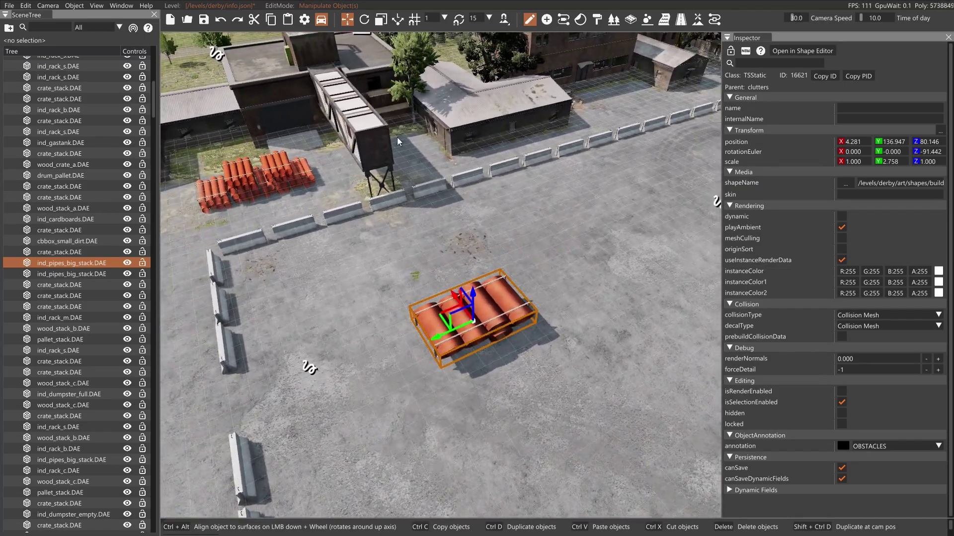
Enlarge the pipe stack to about 7.101 in Y and 5.968 in Z
{"action": "left_click", "coordinate": [381, 19]}
{"action": "left_click_drag", "start_coordinate": [429, 341], "coordinate": [400, 352]}
{"action": "right_click_drag", "start_coordinate": [400, 352], "coordinate": [392, 333]}
{"action": "left_click_drag", "start_coordinate": [402, 193], "coordinate": [402, 112]}
{"action": "mouse_move", "coordinate": [345, 244]}
{"action": "left_mouse_down"}
{"action": "mouse_move", "coordinate": [357, 242]}
{"action": "mouse_move", "coordinate": [336, 246]}
{"action": "left_mouse_up"}
{"action": "left_click", "coordinate": [394, 232]}
Lower the enlarged pipe stack to the ground at a Z position of about 78.857
{"action": "right_click_drag", "start_coordinate": [368, 308], "coordinate": [388, 306]}
{"action": "key", "text": "s"}
{"action": "left_click", "coordinate": [347, 21]}
{"action": "left_click_drag", "start_coordinate": [392, 246], "coordinate": [393, 278]}
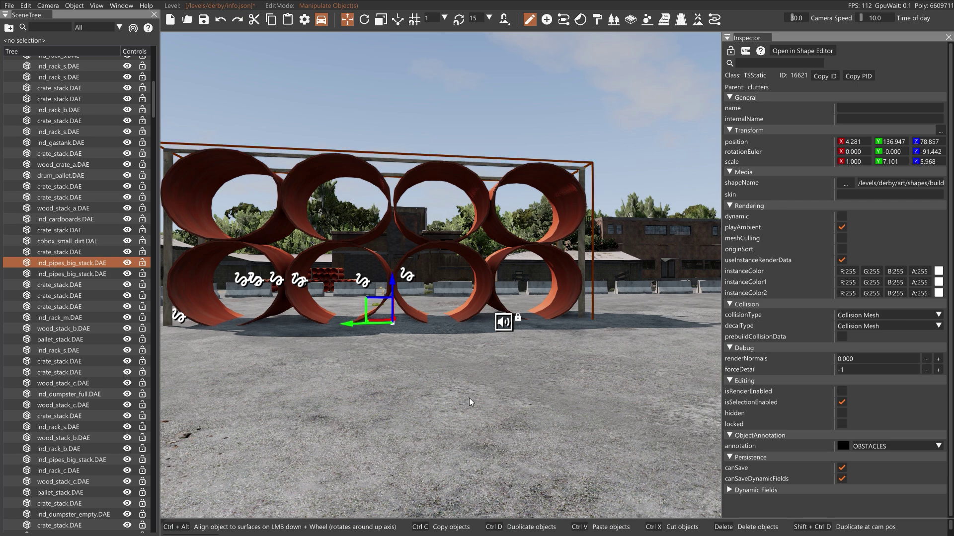
Leave the world editor, switch to the orbit vehicle camera and drive the orange car across the mud arena
{"action": "key", "text": "F11"}
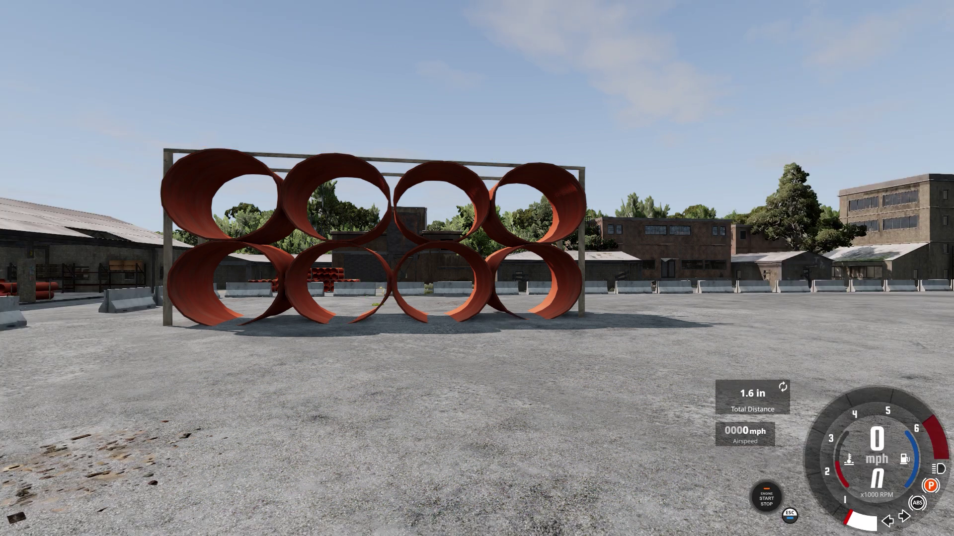
{"action": "key", "text": "shift+c"}
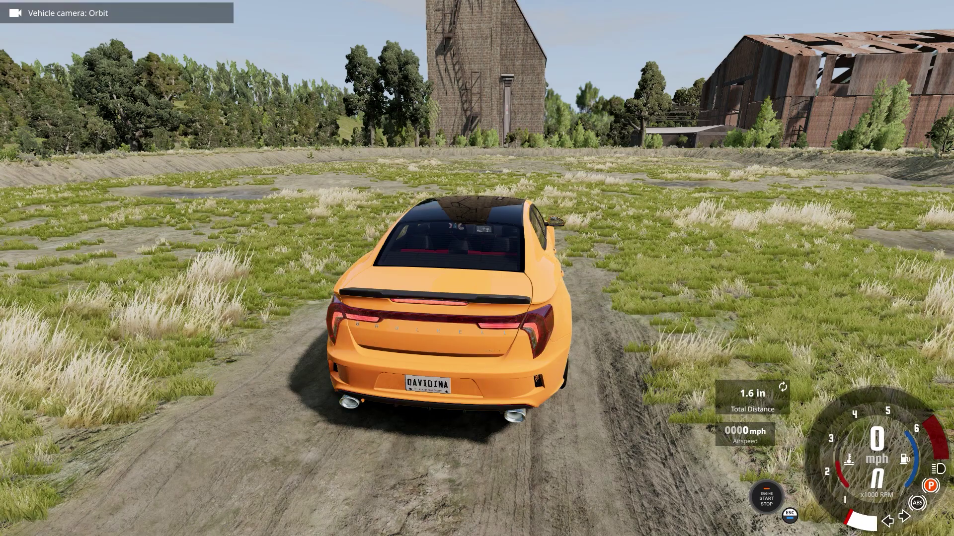
{"action": "key", "text": "Up"}
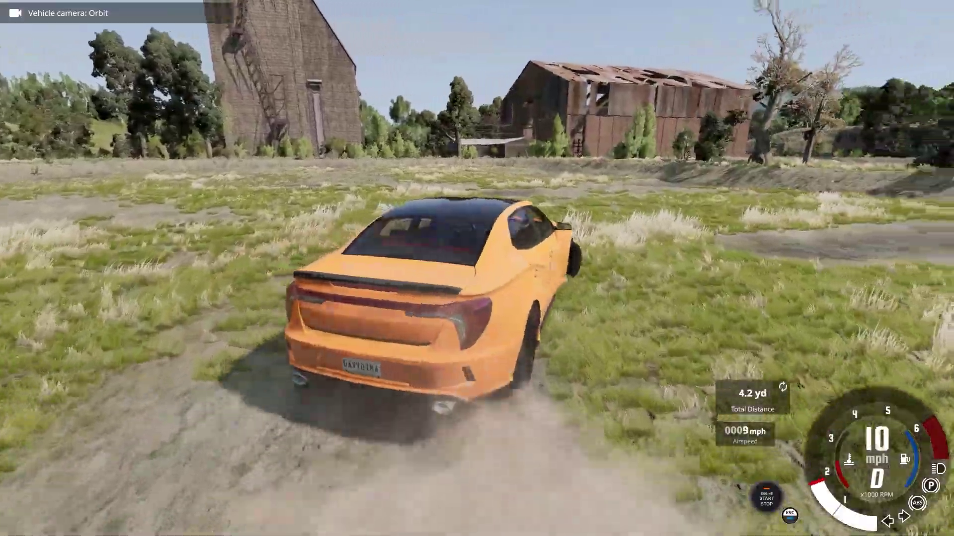
{"action": "key", "text": "Right"}
{"action": "key", "text": "Up"}
{"action": "key", "text": "Right"}
{"action": "key", "text": "Up"}
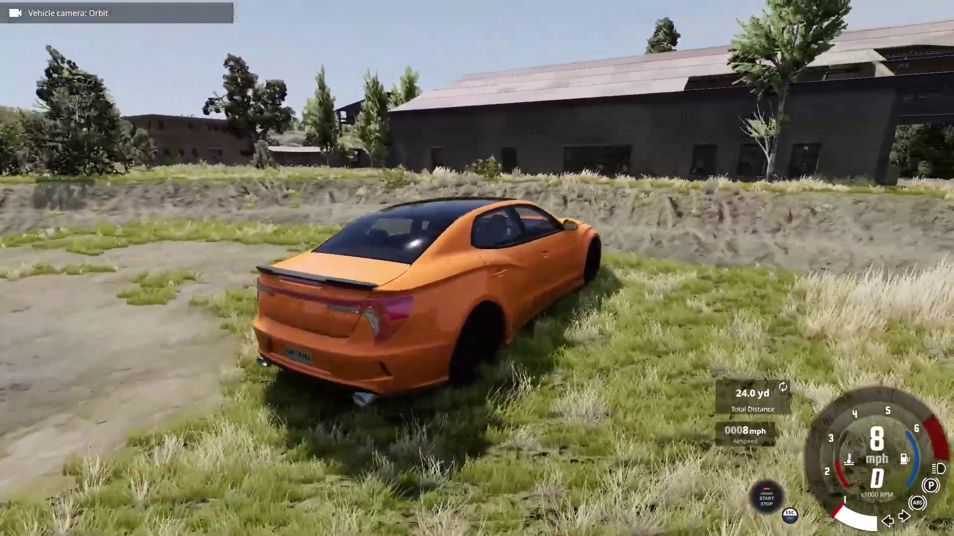
Use the free camera to bring the car to the concrete yard, recover it and drive it towards the giant pipes
{"action": "key", "text": "shift+c"}
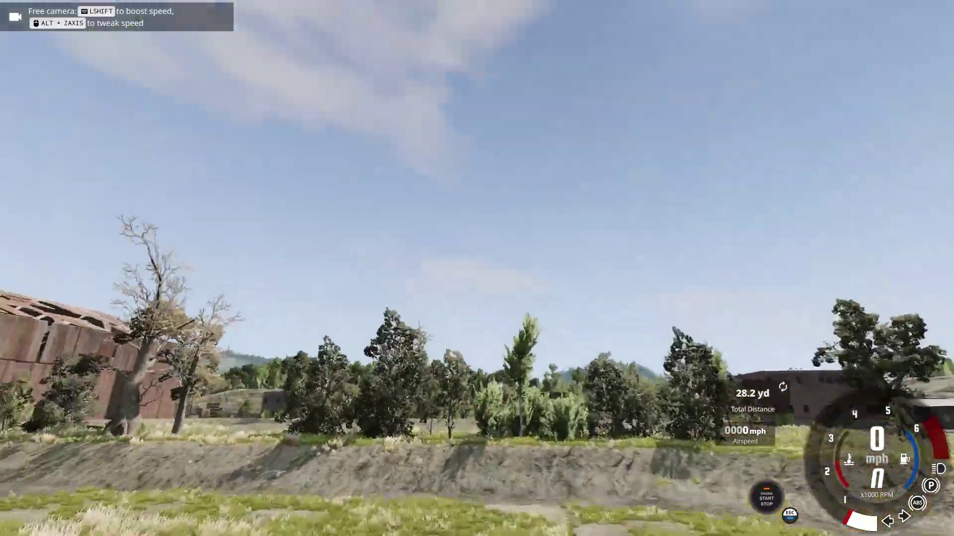
{"action": "key", "text": "w"}
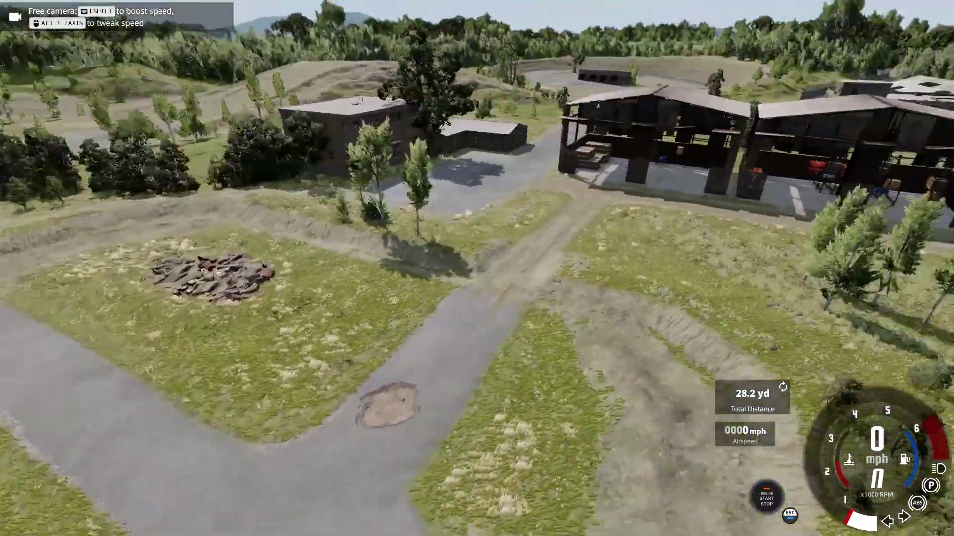
{"action": "key", "text": "w"}
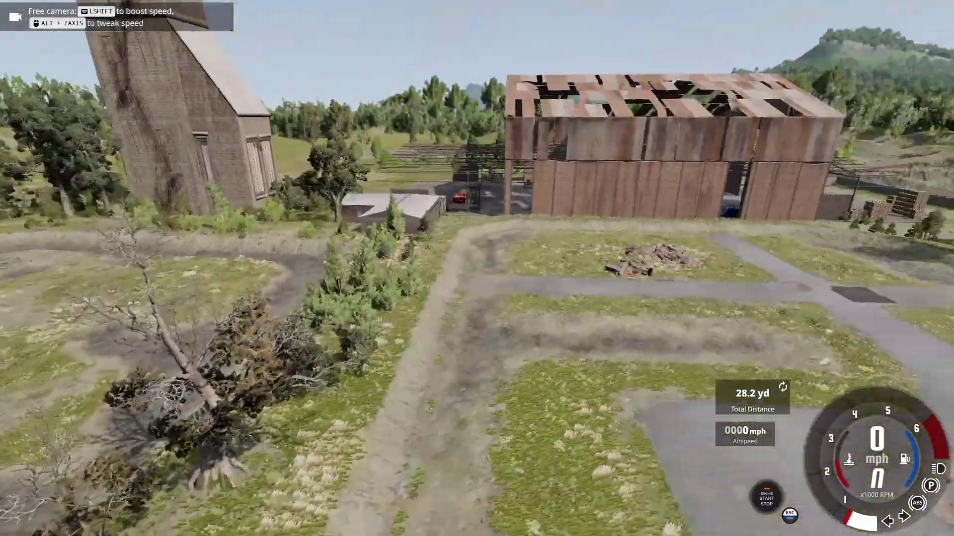
{"action": "key", "text": "w"}
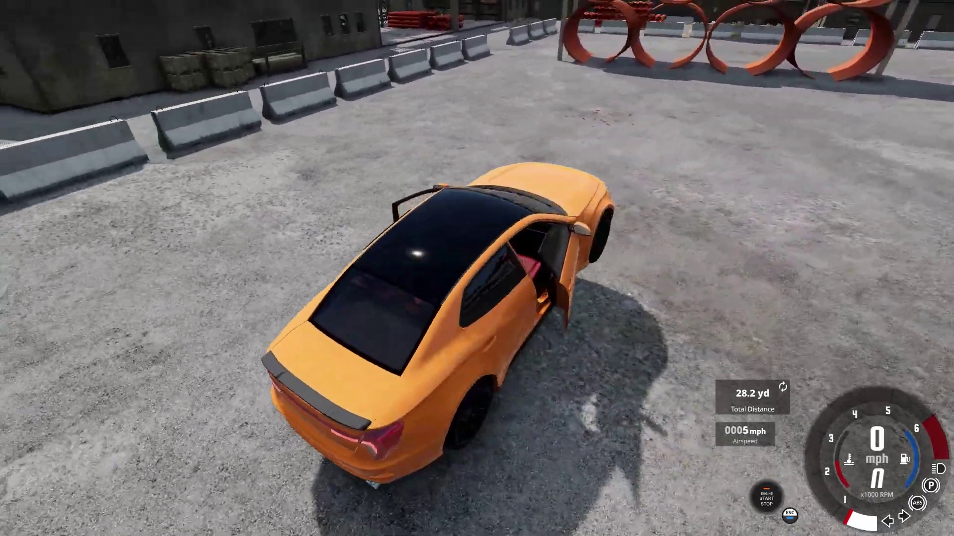
{"action": "key", "text": "Insert"}
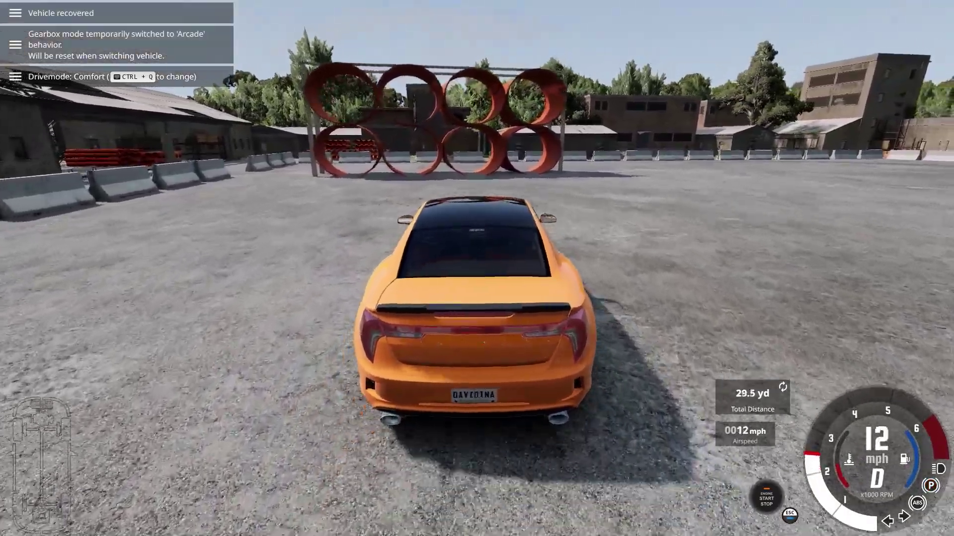
{"action": "key", "text": "Up"}
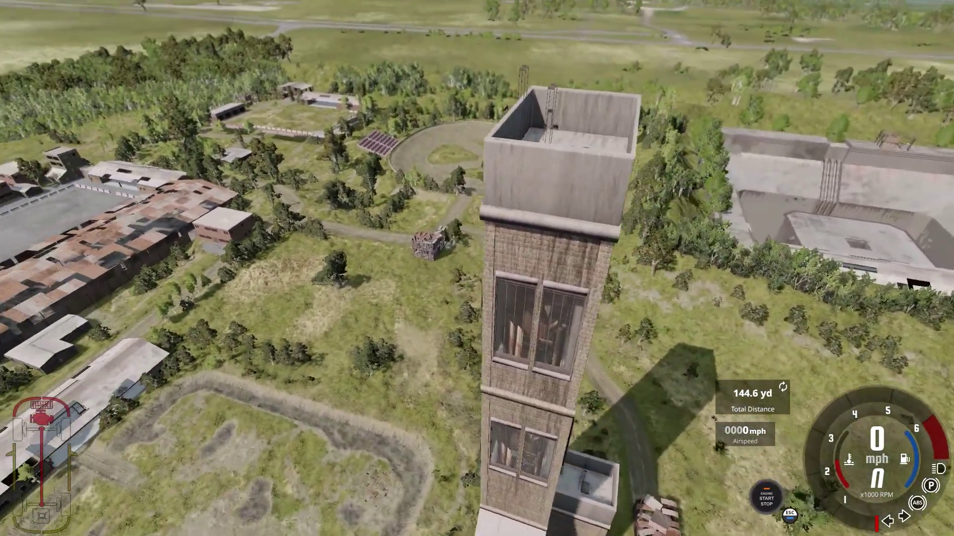
Fly the free camera around the stretched tower and over the level to the dirt oval, examining the scenery and trees
{"action": "key", "text": "d"}
{"action": "key", "text": "d"}
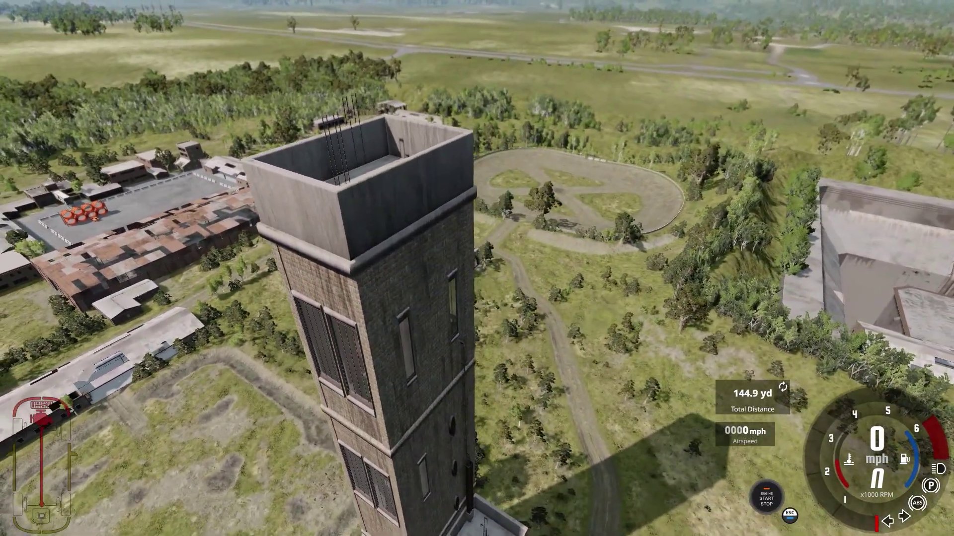
{"action": "key", "text": "w"}
{"action": "key", "text": "w"}
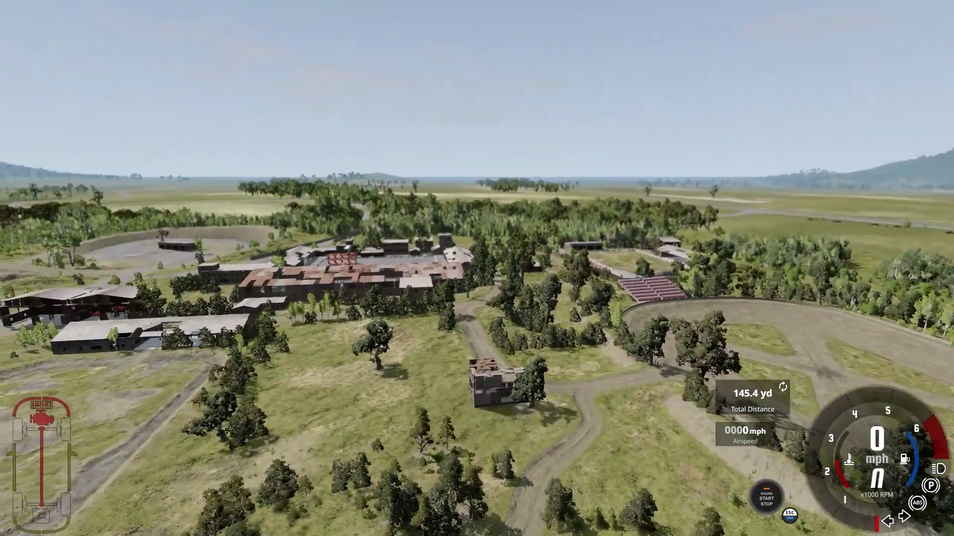
{"action": "key", "text": "w"}
{"action": "key", "text": "w"}
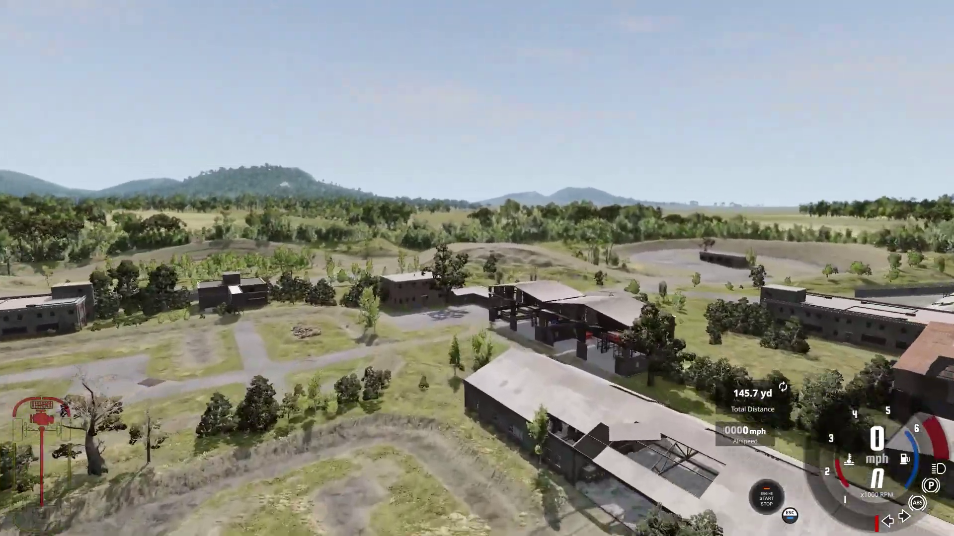
{"action": "key", "text": "w"}
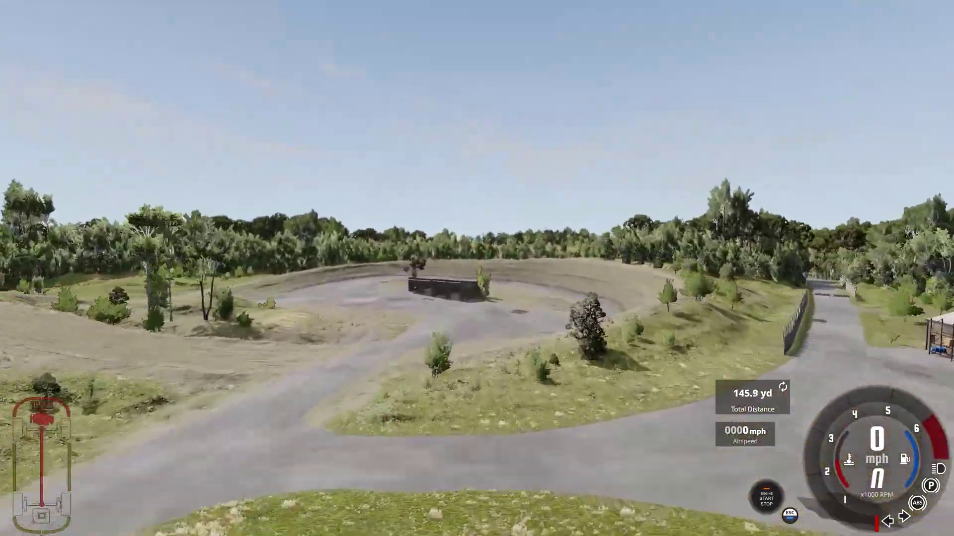
{"action": "key", "text": "w"}
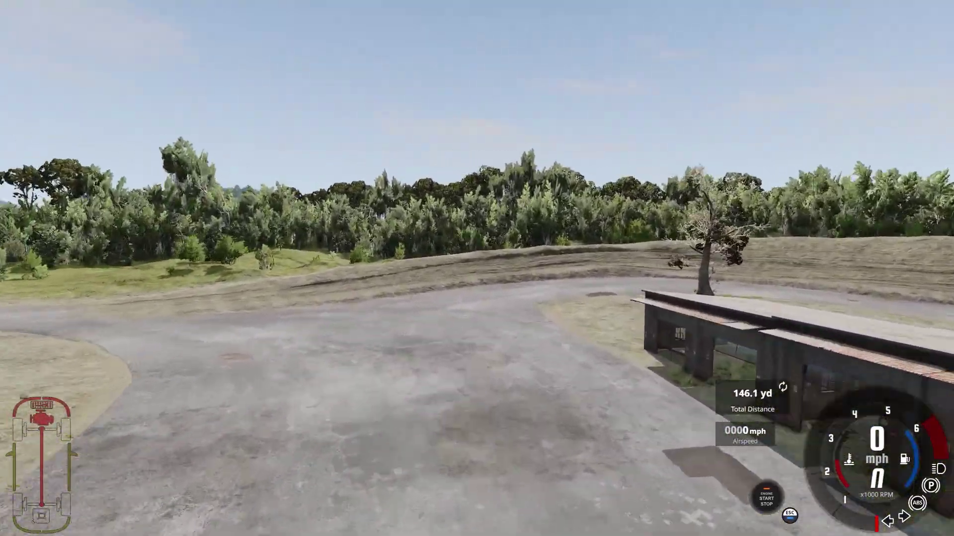
{"action": "key", "text": "w"}
{"action": "key", "text": "s"}
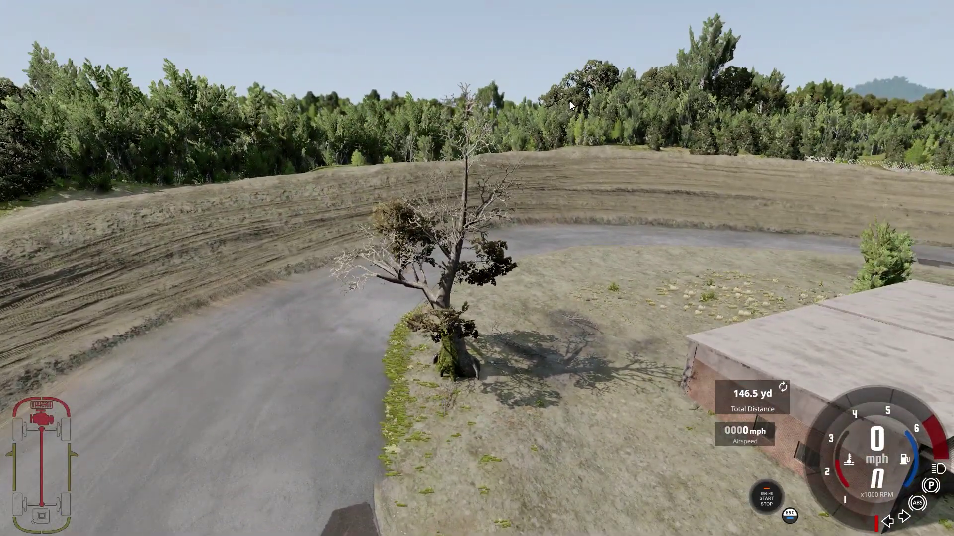
Reopen the world editor and select theForest through the bare tree on the dirt oval
{"action": "key", "text": "F11"}
{"action": "left_click", "coordinate": [449, 358]}
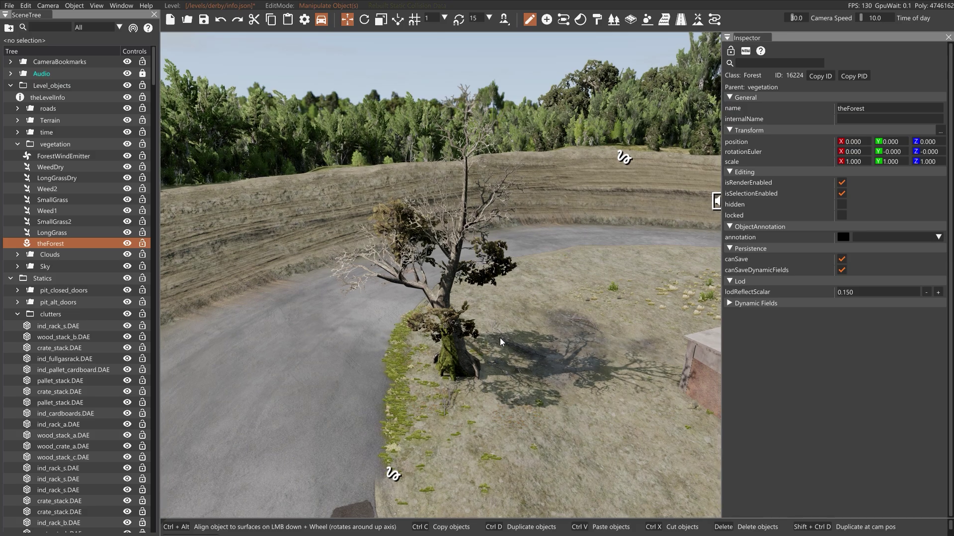
{"action": "key", "text": "s"}
{"action": "right_click_drag", "start_coordinate": [500, 326], "coordinate": [434, 304]}
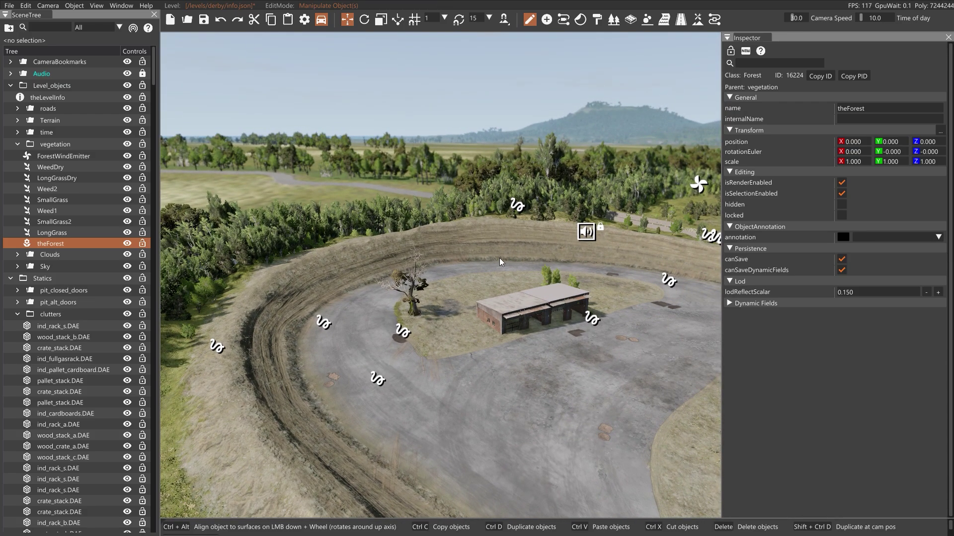
Find the move gizmo of theForest in the level and shift the forest to about 0.342 along Z
{"action": "key", "text": "w"}
{"action": "right_click_drag", "start_coordinate": [500, 262], "coordinate": [119, 243]}
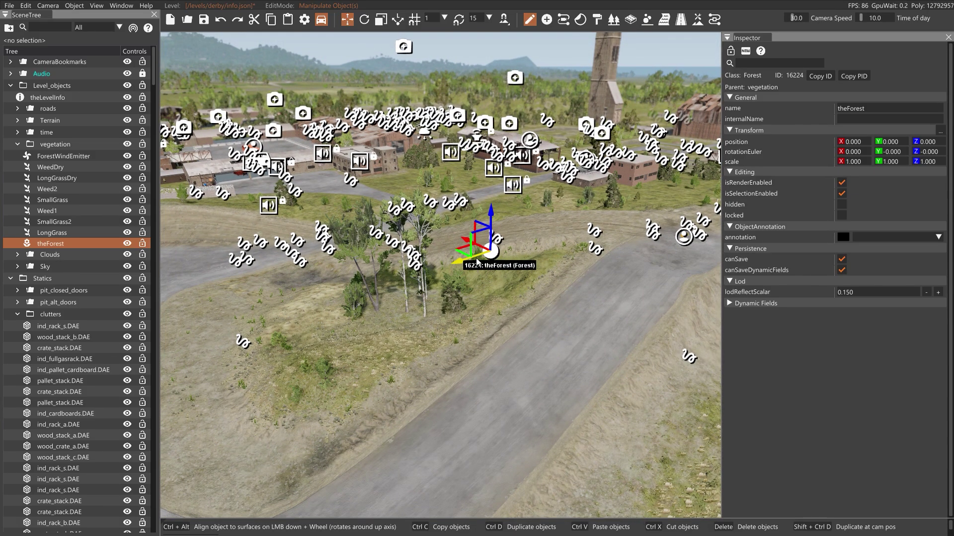
{"action": "key", "text": "d"}
{"action": "right_click_drag", "start_coordinate": [568, 282], "coordinate": [333, 315]}
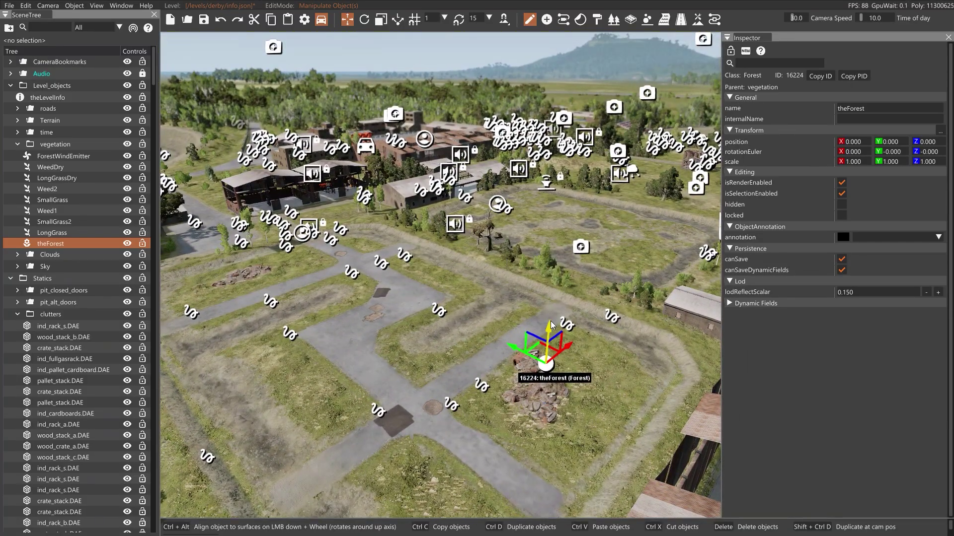
{"action": "left_click_drag", "start_coordinate": [550, 326], "coordinate": [545, 152]}
{"action": "right_click_drag", "start_coordinate": [499, 234], "coordinate": [521, 233]}
{"action": "right_click_drag", "start_coordinate": [616, 241], "coordinate": [720, 240]}
{"action": "left_click_drag", "start_coordinate": [646, 221], "coordinate": [615, 407]}
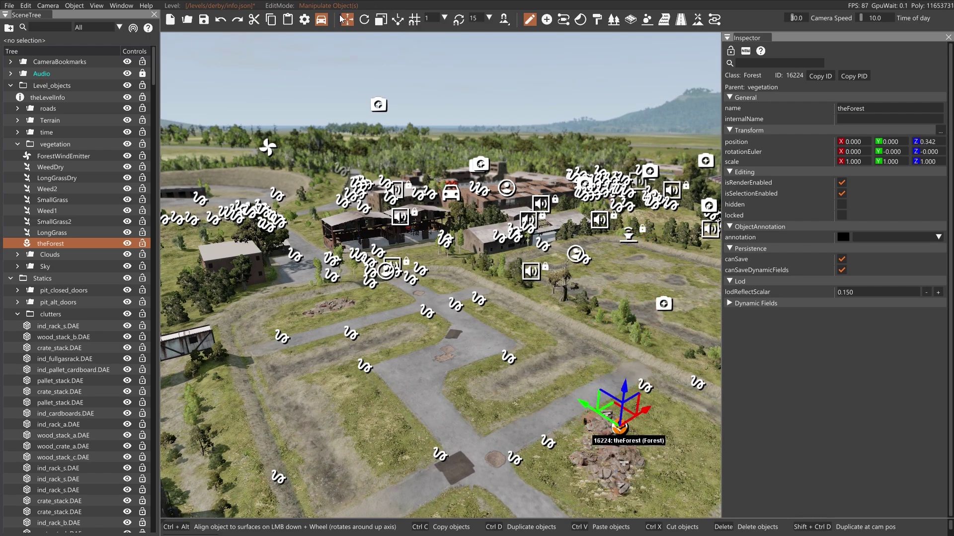
Scale theForest to about 96.198 in X, 233.689 in Y and 111.007 in Z
{"action": "left_click", "coordinate": [381, 19]}
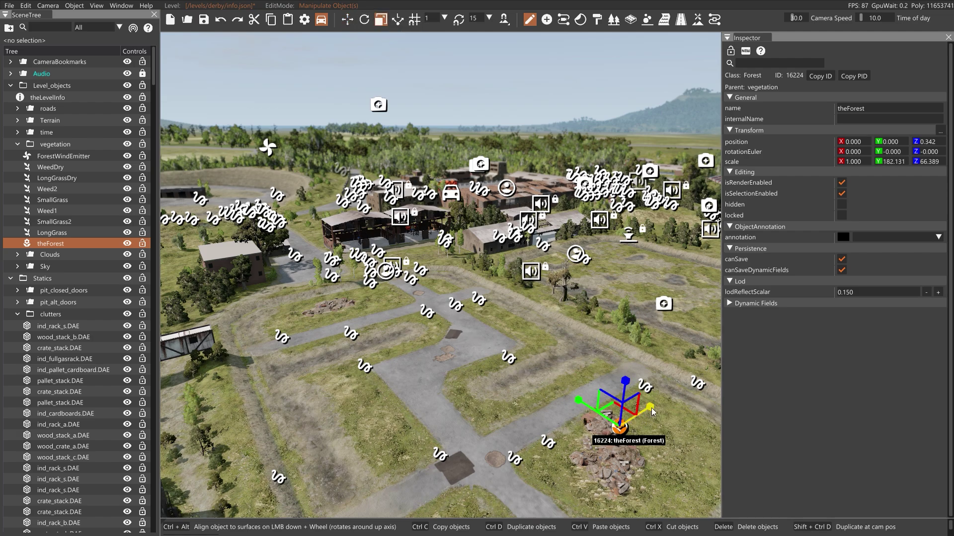
{"action": "left_click_drag", "start_coordinate": [652, 404], "coordinate": [694, 330]}
{"action": "right_click_drag", "start_coordinate": [519, 305], "coordinate": [626, 298]}
{"action": "key", "text": "w"}
{"action": "right_click_drag", "start_coordinate": [480, 301], "coordinate": [463, 301]}
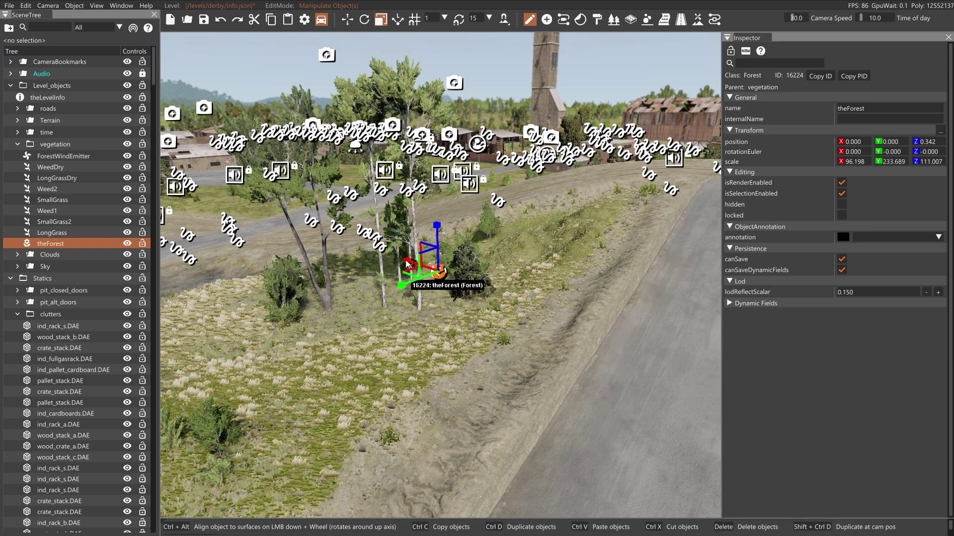
Select the terrain block beside the road and the Derby_background.dae landscape beyond the arenas to inspect their properties
{"action": "left_click", "coordinate": [459, 293]}
{"action": "left_click_drag", "start_coordinate": [460, 294], "coordinate": [474, 296]}
{"action": "left_click", "coordinate": [473, 327]}
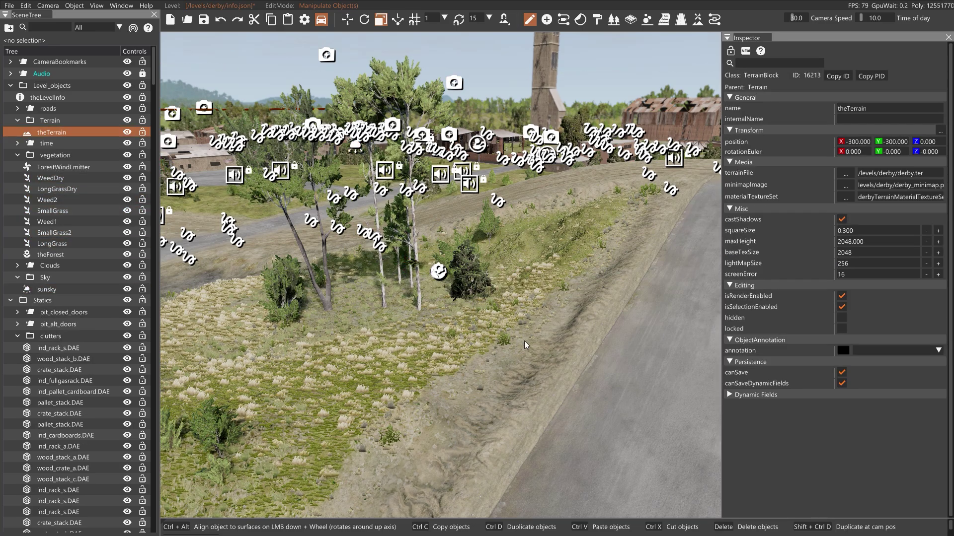
{"action": "right_click_drag", "start_coordinate": [474, 327], "coordinate": [467, 385]}
{"action": "right_click_drag", "start_coordinate": [616, 385], "coordinate": [592, 348]}
{"action": "right_click_drag", "start_coordinate": [526, 304], "coordinate": [533, 302]}
{"action": "left_click", "coordinate": [556, 330]}
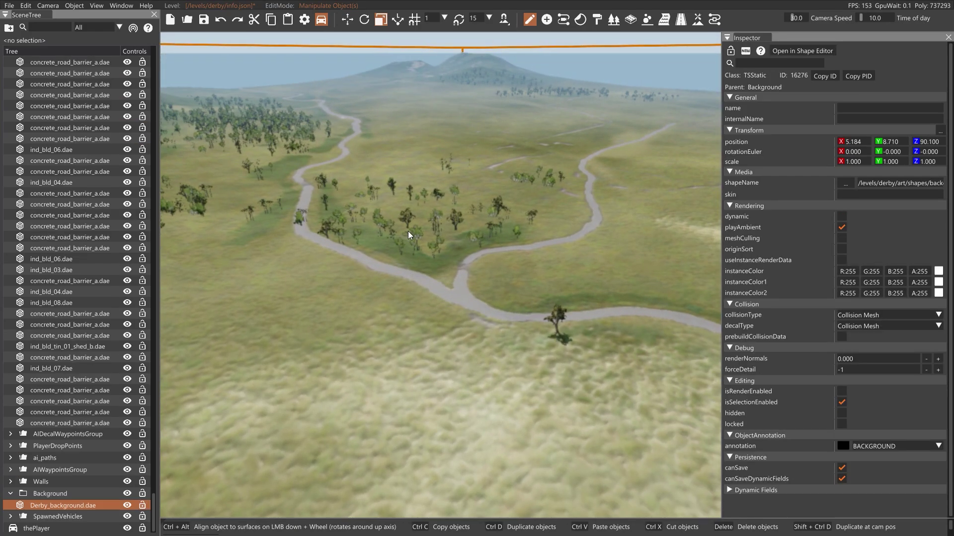
Select the race stands beside the barrier-lined arena and scale them to about 1.284 in X and 1.864 in Z
{"action": "right_click_drag", "start_coordinate": [462, 271], "coordinate": [342, 274]}
{"action": "key", "text": "w"}
{"action": "right_click_drag", "start_coordinate": [477, 303], "coordinate": [571, 294]}
{"action": "left_click", "coordinate": [500, 280]}
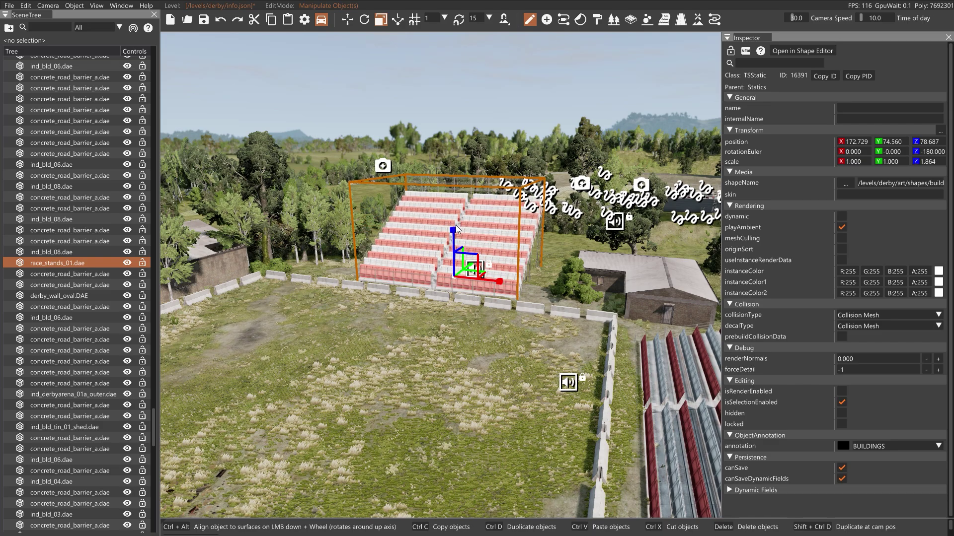
{"action": "left_click_drag", "start_coordinate": [497, 280], "coordinate": [499, 278]}
Fly the free camera away from the race stands to an aerial overview of the stretched tower and the arenas
{"action": "key", "text": "d"}
{"action": "mouse_move", "coordinate": [525, 321]}
{"action": "right_mouse_down"}
{"action": "mouse_move", "coordinate": [292, 312]}
{"action": "mouse_move", "coordinate": [526, 322]}
{"action": "right_mouse_up"}
{"action": "key", "text": "d"}
{"action": "key", "text": "w"}
{"action": "key", "text": "w"}
{"action": "key", "text": "s"}
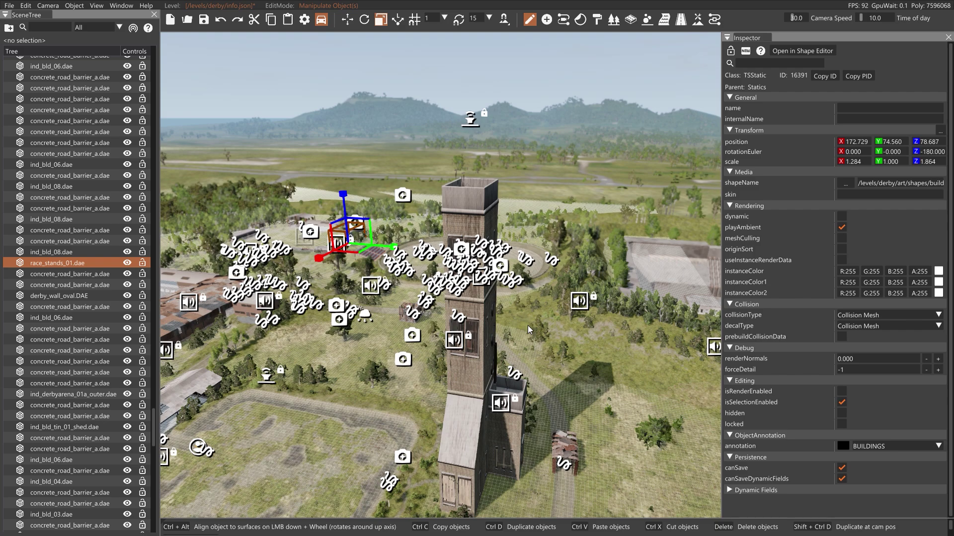
Close the world editor and load the Grid, Small, Pure map in Freeroam at its Default spawn point
{"action": "key", "text": "F11"}
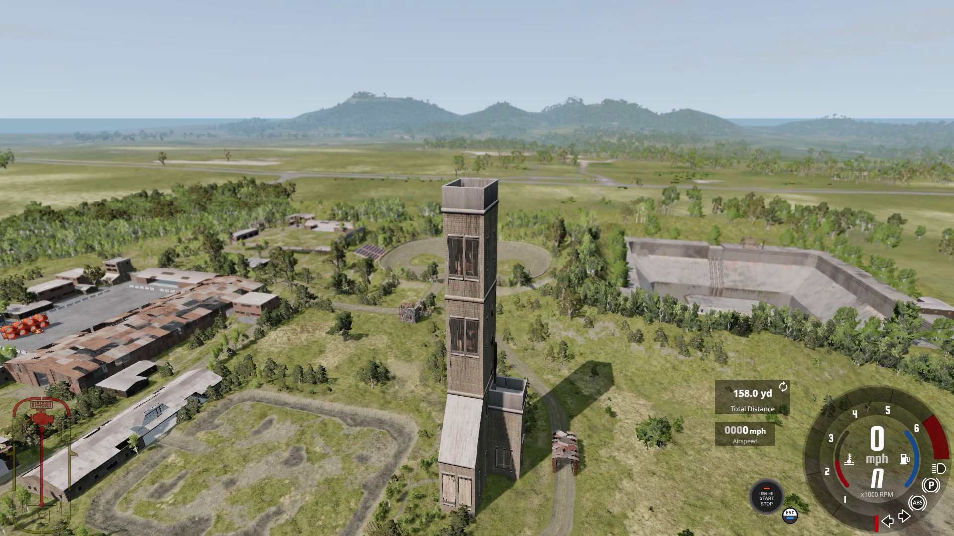
{"action": "key", "text": "Escape"}
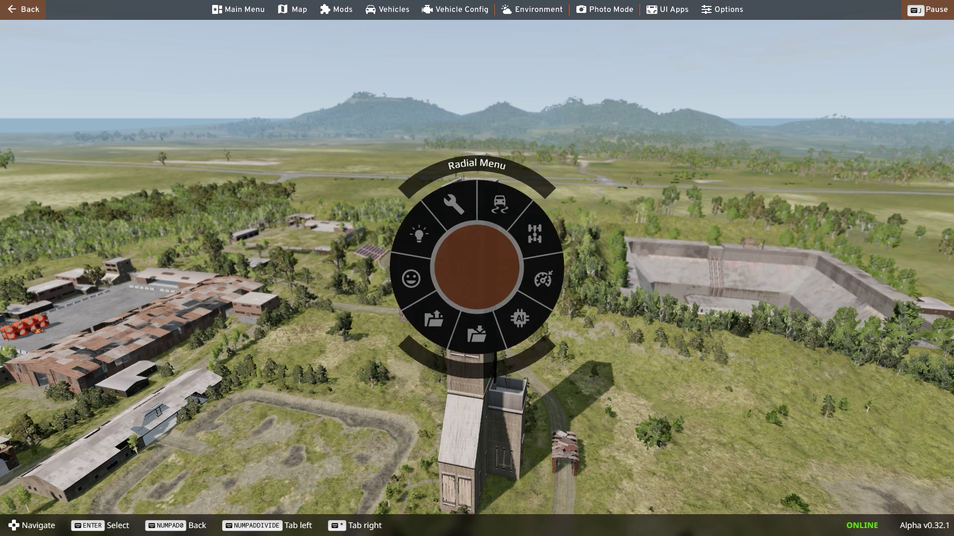
{"action": "left_click", "coordinate": [242, 10]}
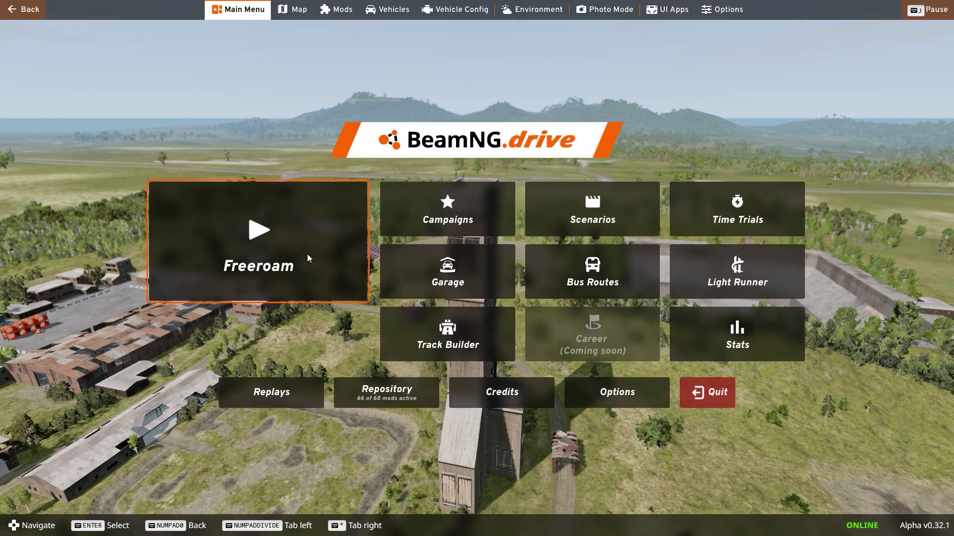
{"action": "left_click", "coordinate": [307, 254]}
{"action": "scroll", "coordinate": [252, 393], "scroll_direction": "down", "scroll_amount": 5}
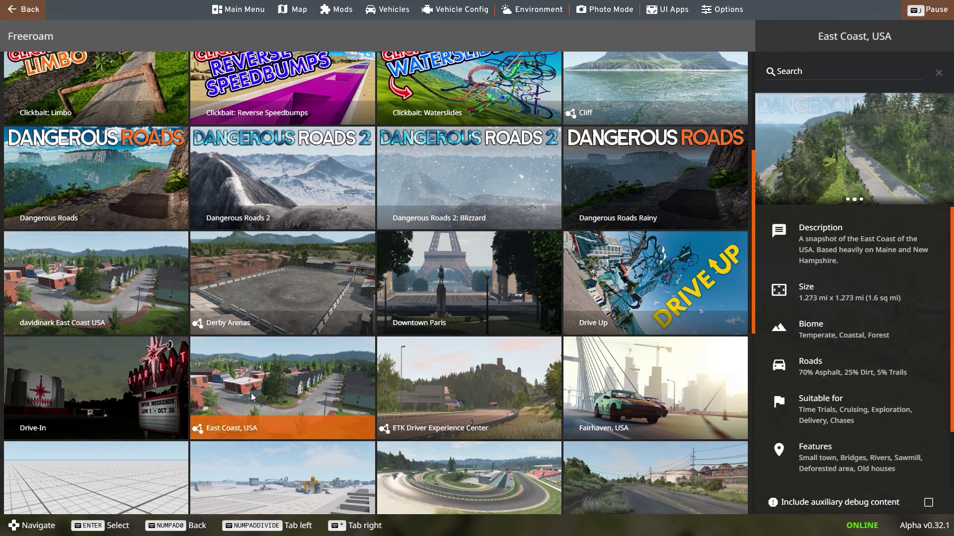
{"action": "scroll", "coordinate": [252, 392], "scroll_direction": "down", "scroll_amount": 3}
{"action": "left_click", "coordinate": [124, 341]}
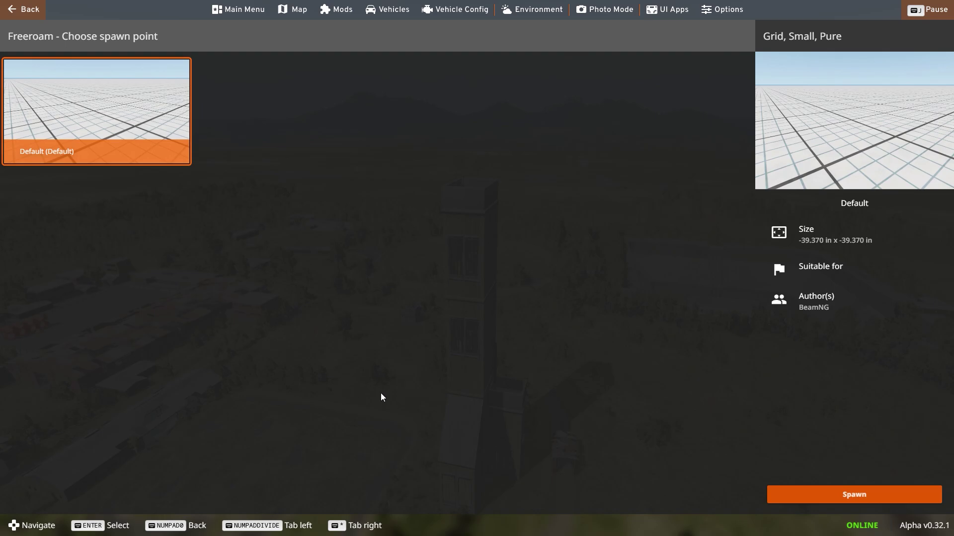
{"action": "left_click", "coordinate": [849, 497]}
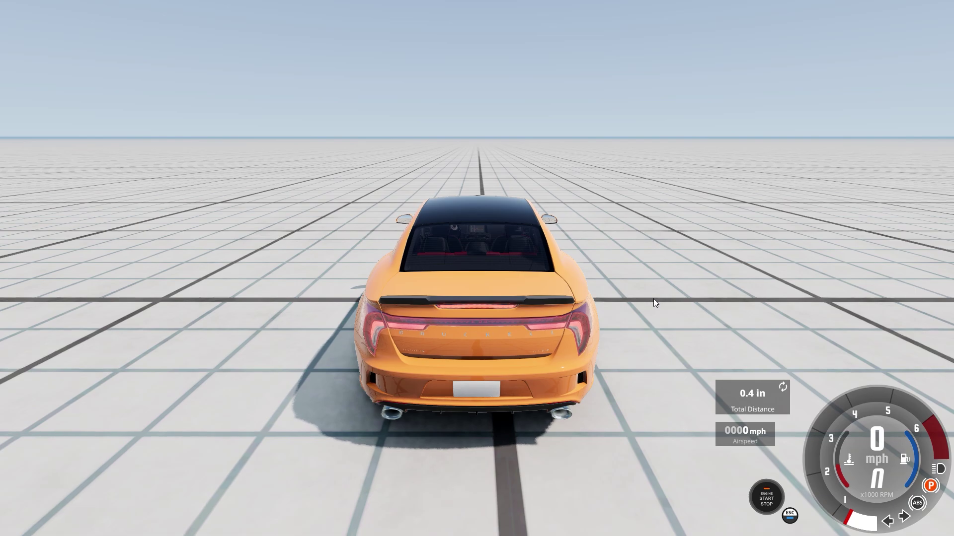
Load the Derby Arenas map in Freeroam at the Grass/mud arena spawn point
{"action": "key", "text": "Escape"}
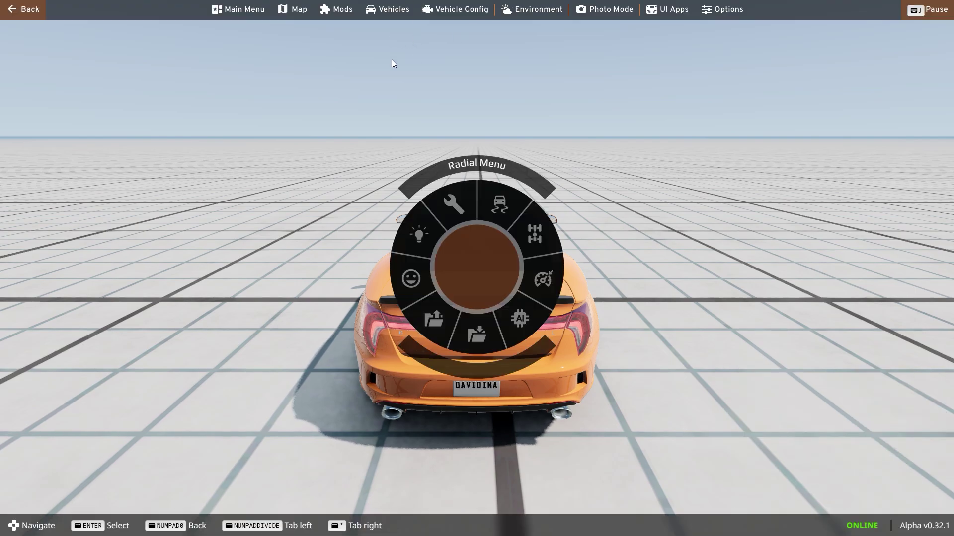
{"action": "left_click", "coordinate": [285, 13]}
{"action": "left_click", "coordinate": [230, 11]}
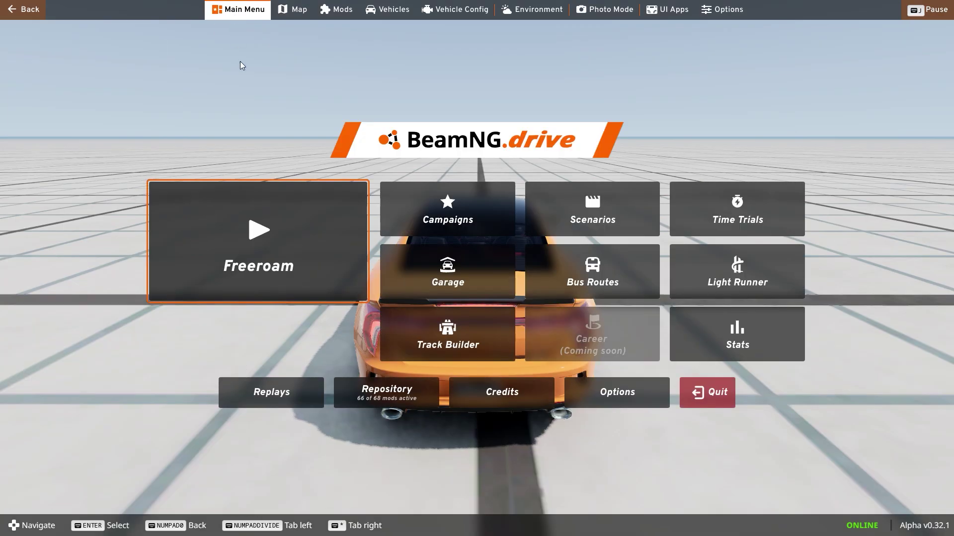
{"action": "left_click", "coordinate": [279, 239]}
{"action": "left_click", "coordinate": [357, 318]}
{"action": "scroll", "coordinate": [357, 312], "scroll_direction": "down", "scroll_amount": 3}
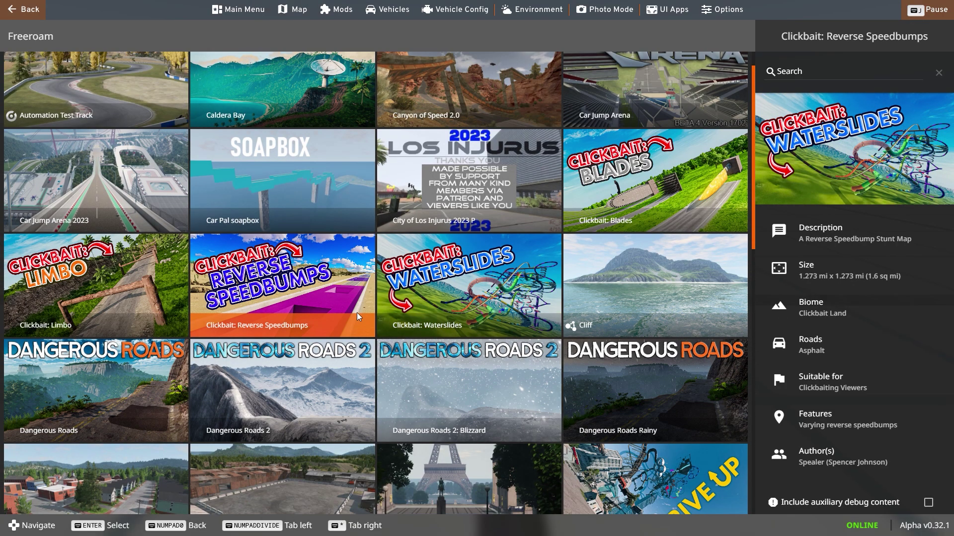
{"action": "scroll", "coordinate": [356, 312], "scroll_direction": "down", "scroll_amount": 3}
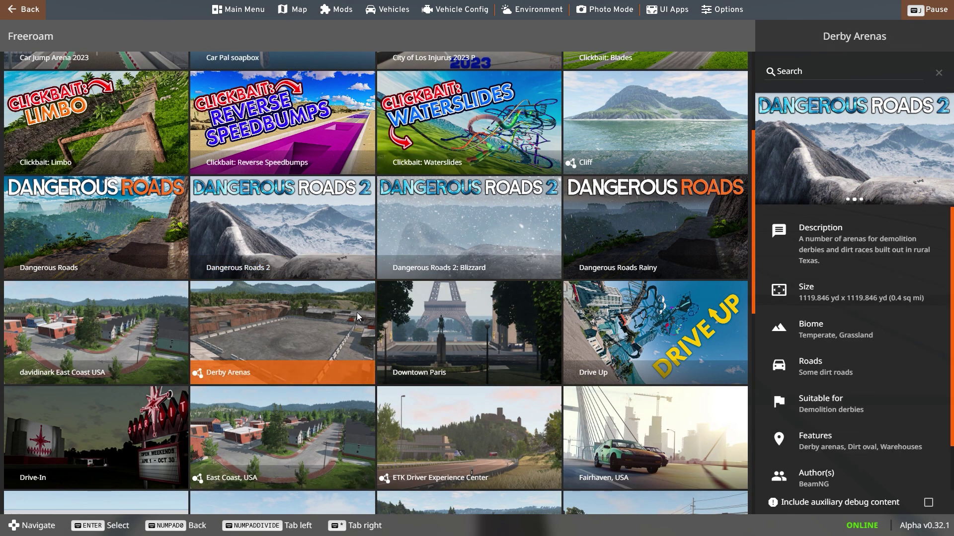
{"action": "left_click", "coordinate": [258, 319]}
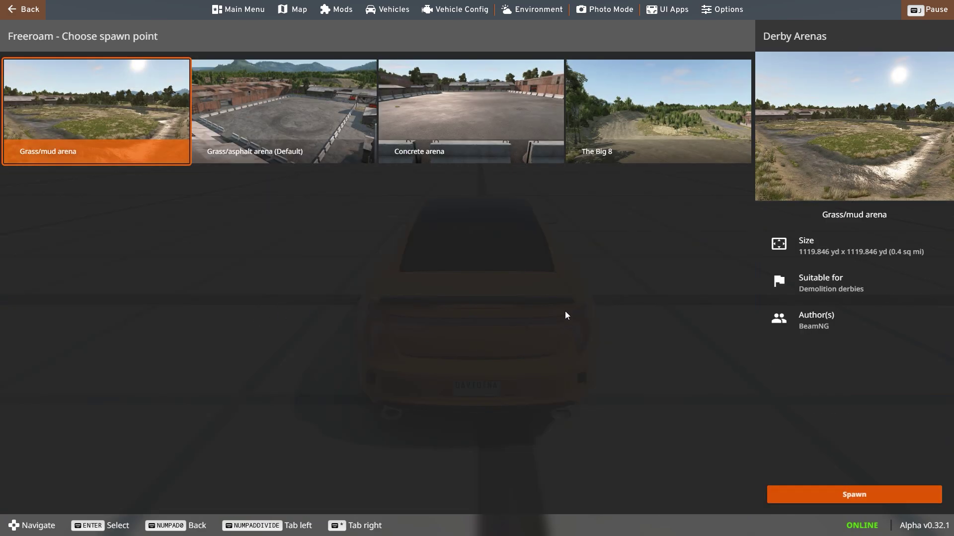
{"action": "left_click", "coordinate": [815, 499]}
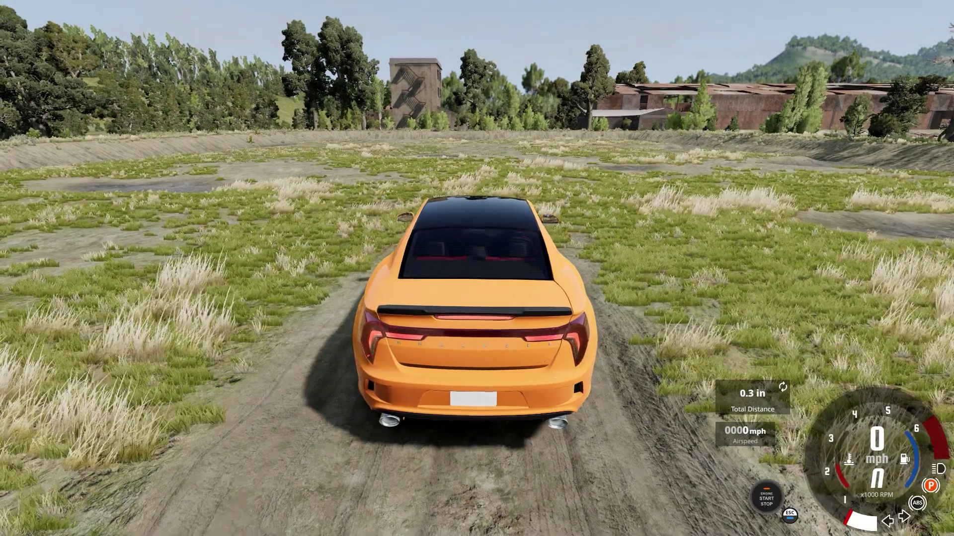
Fly the free camera to the brick tower building behind the mud arena, reopen the world editor and select the building
{"action": "mouse_move", "coordinate": [476, 268]}
{"action": "right_mouse_down"}
{"action": "mouse_move", "coordinate": [596, 249]}
{"action": "mouse_move", "coordinate": [144, 246]}
{"action": "mouse_move", "coordinate": [209, 278]}
{"action": "mouse_move", "coordinate": [328, 294]}
{"action": "mouse_move", "coordinate": [477, 184]}
{"action": "mouse_move", "coordinate": [467, 278]}
{"action": "right_mouse_up"}
{"action": "key", "text": "shift+c"}
{"action": "key", "text": "w"}
{"action": "key", "text": "s"}
{"action": "key", "text": "F11"}
{"action": "left_click", "coordinate": [434, 255]}
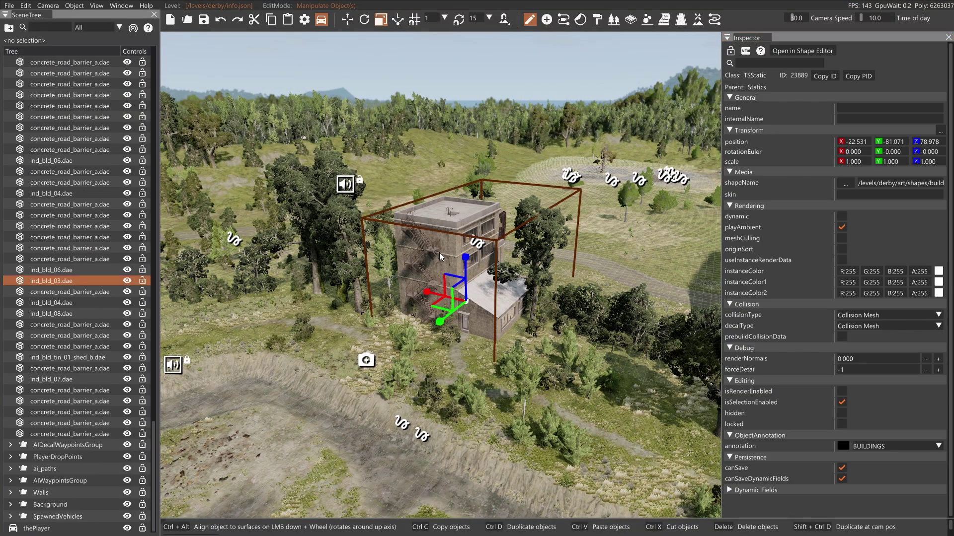
Try stretching the tower building to about 8.784 in Z, undo the scaling and clear the selection
{"action": "left_click_drag", "start_coordinate": [467, 260], "coordinate": [470, 211]}
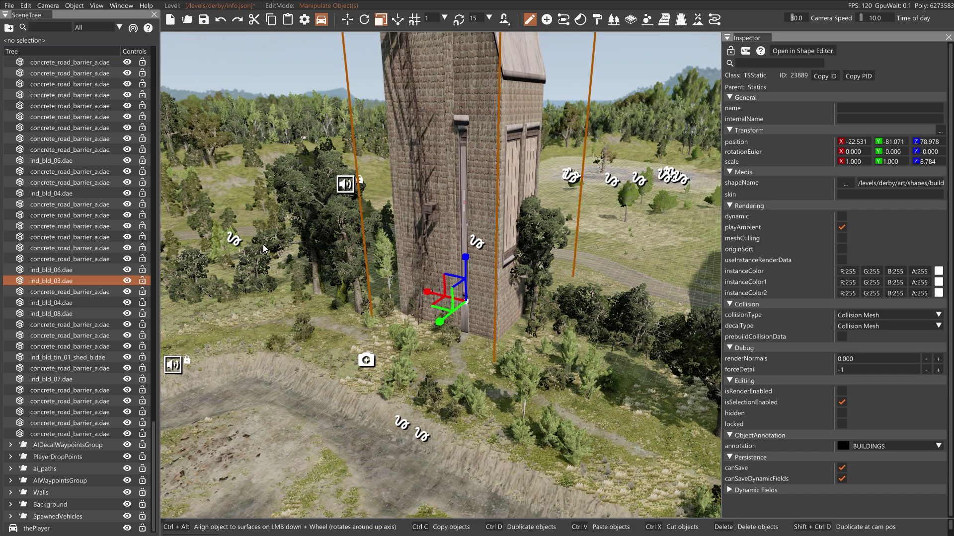
{"action": "key", "text": "ctrl+z"}
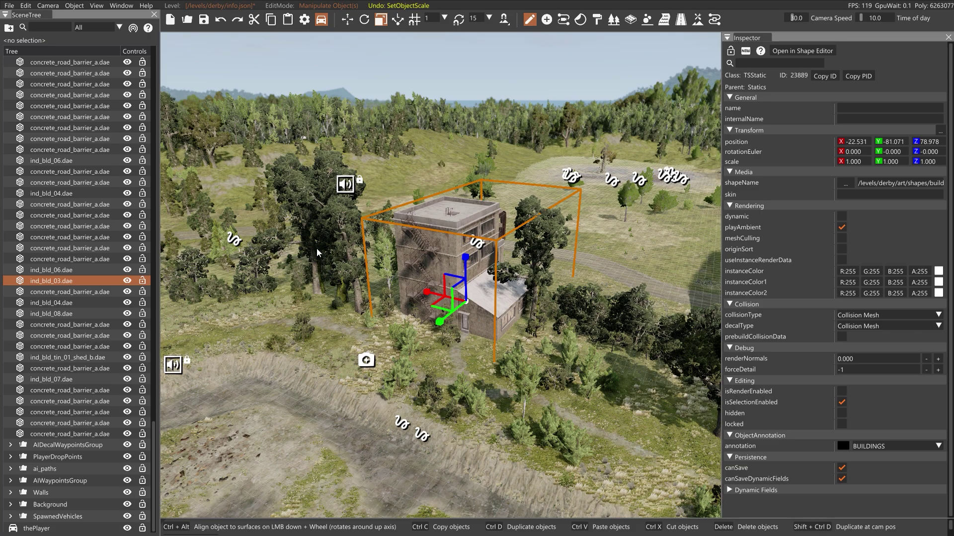
{"action": "left_click", "coordinate": [334, 234]}
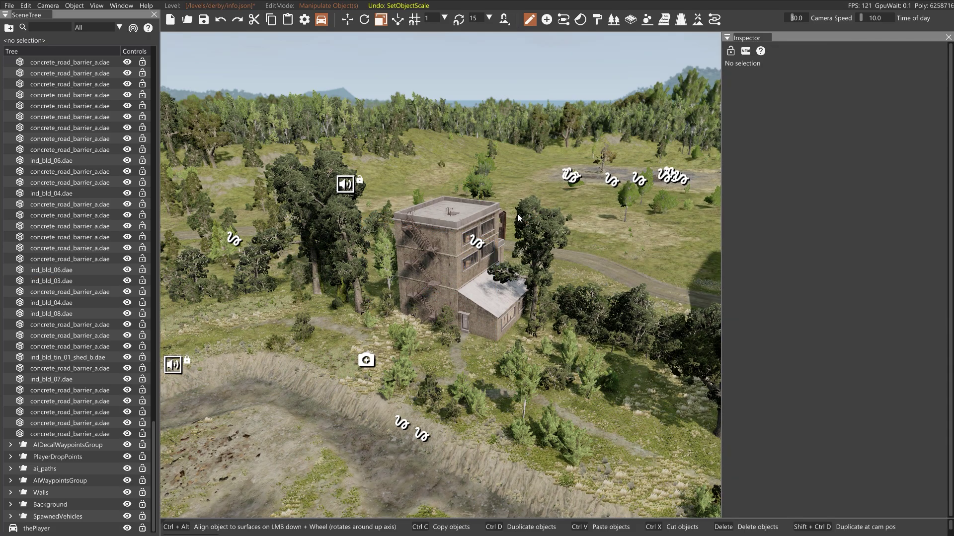
Close the world editor and fly the free camera back over the grass arena to the orange car
{"action": "key", "text": "F11"}
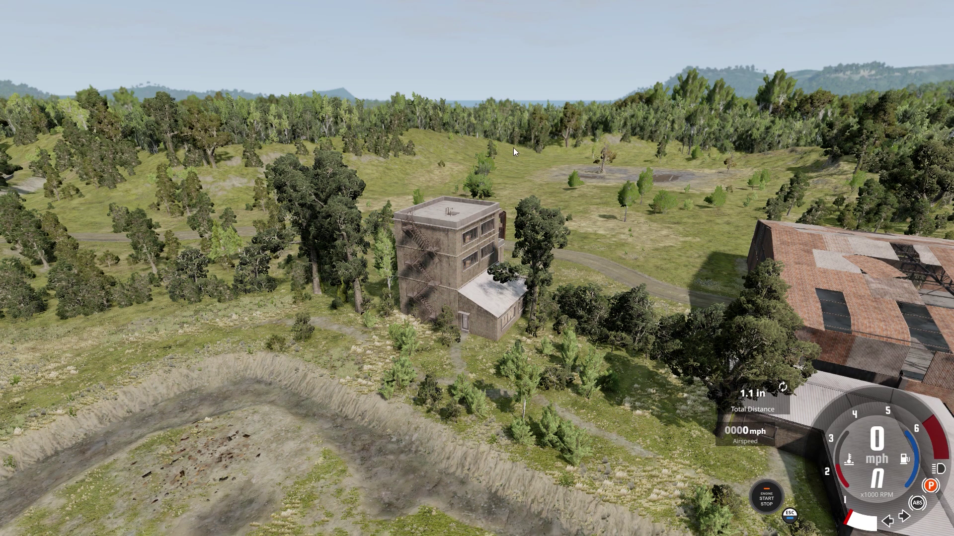
{"action": "key", "text": "s"}
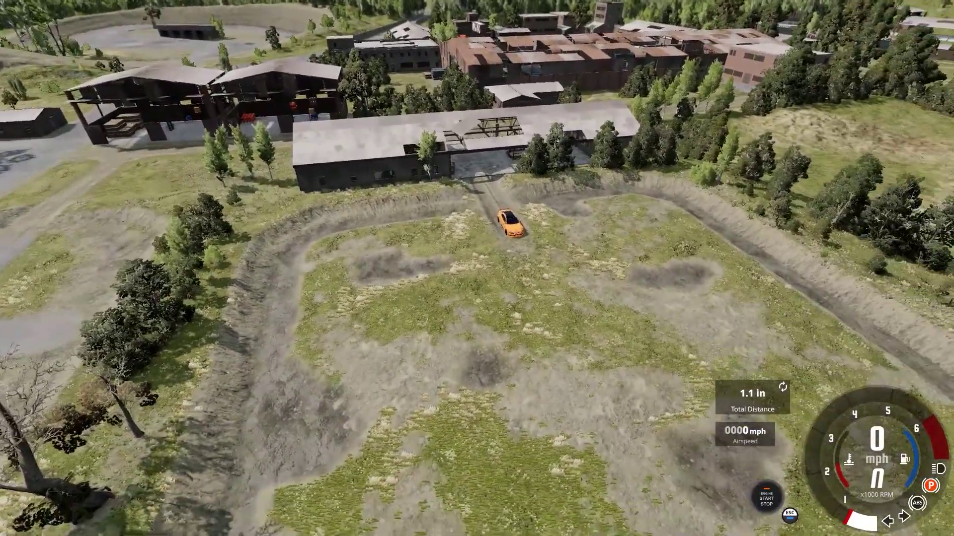
{"action": "key", "text": "w"}
{"action": "key", "text": "w"}
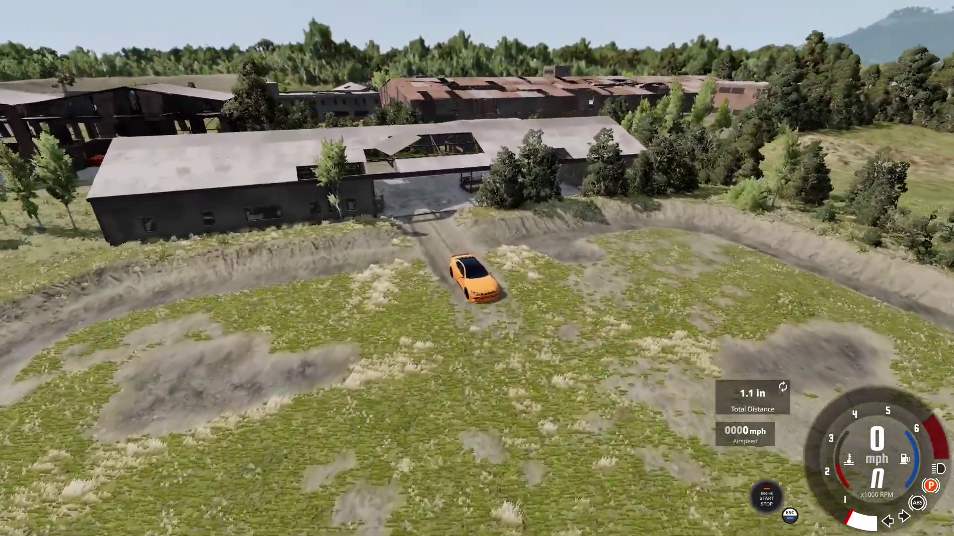
{"action": "key", "text": "w"}
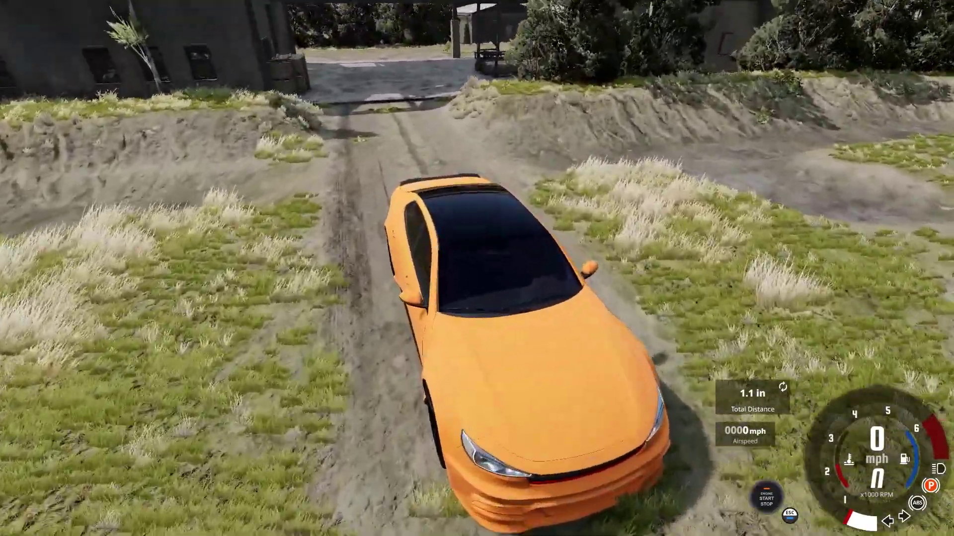